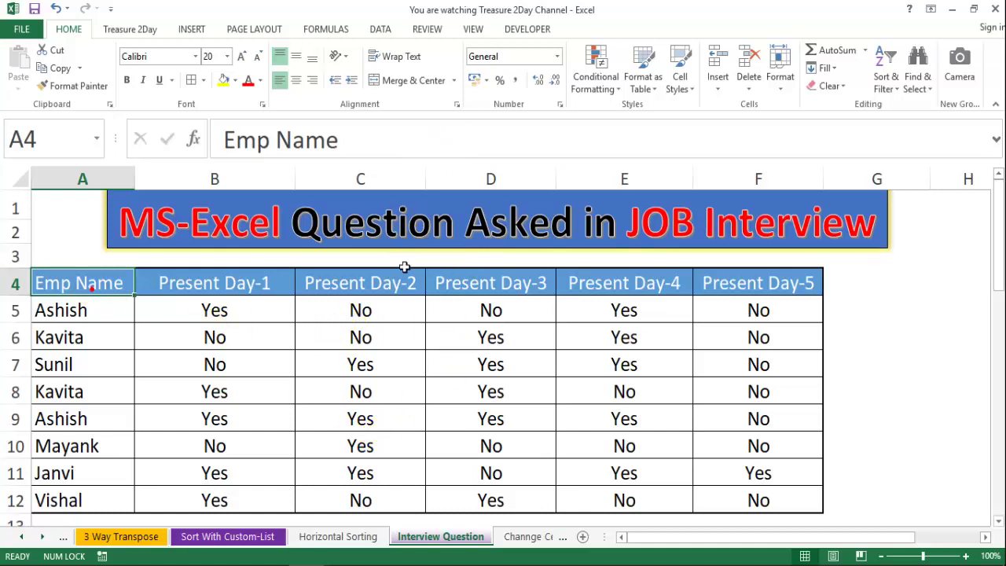
Step: Select the employee names and the Present Day-1 to Day-5 attendance data
key("ctrl+shift+Down")
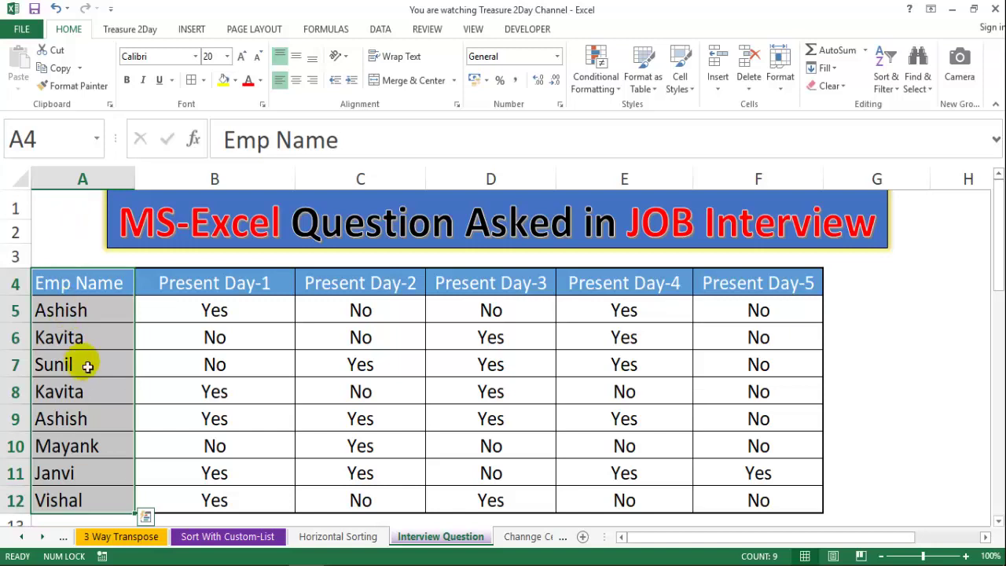
left_click(213, 285)
key("ctrl+shift+Down")
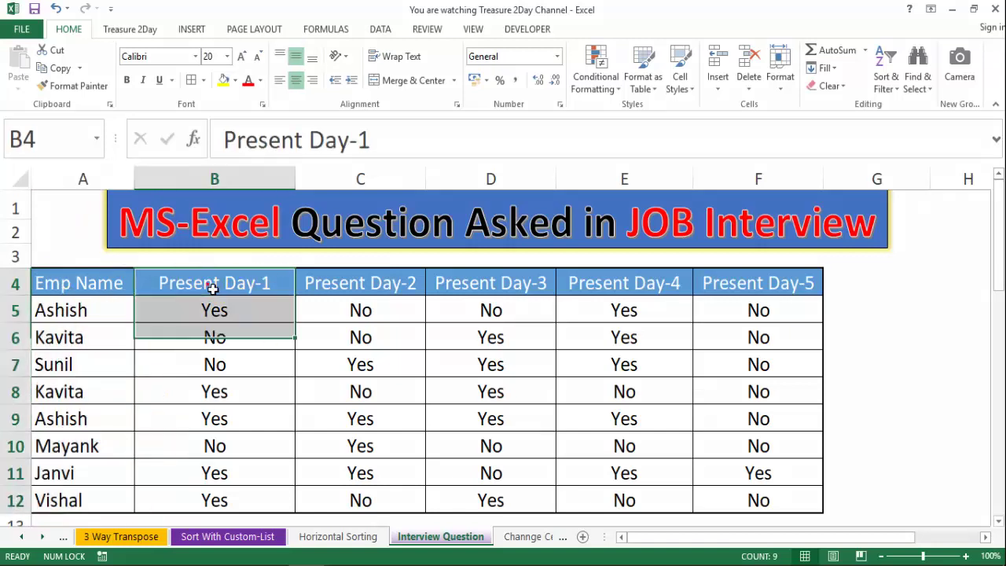
key("ctrl+shift+Right")
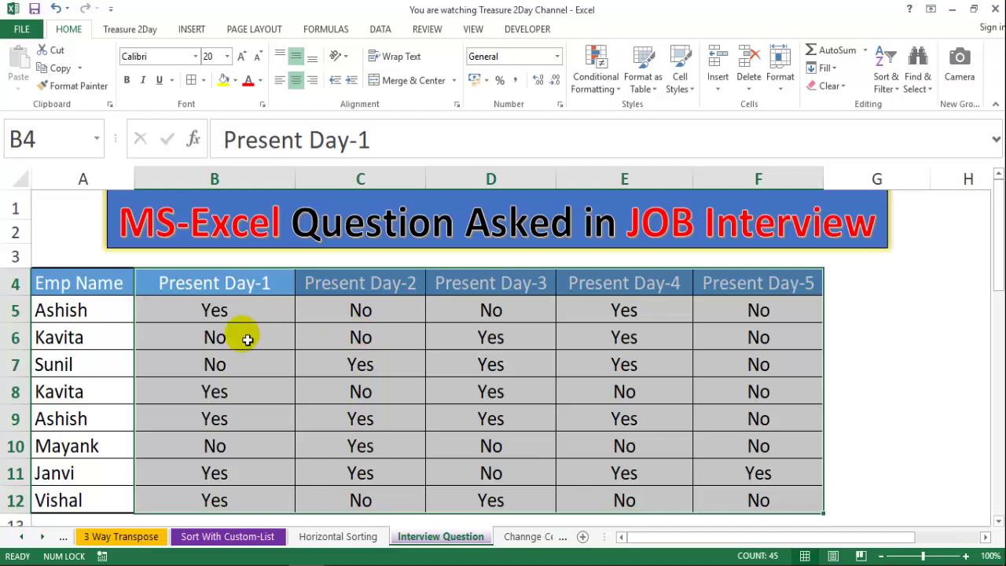
left_click(224, 396)
Step: Select the summary table's names with its Sum OF "Yes" and Sum OF "No" columns
key("ctrl+Down")
key("ctrl+Down")
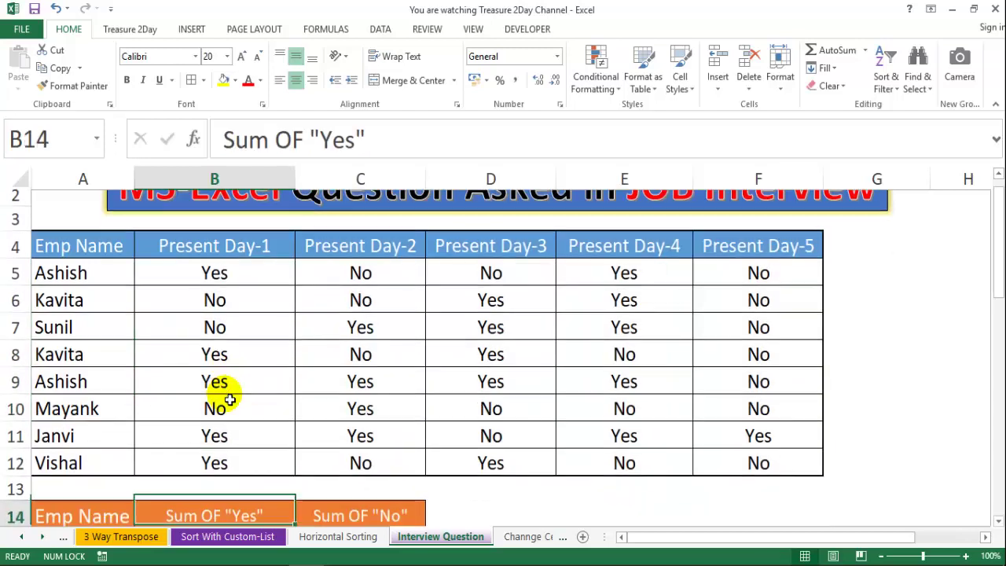
key("Left")
key("ctrl+shift+Down")
key("shift+Right")
key("shift+Right")
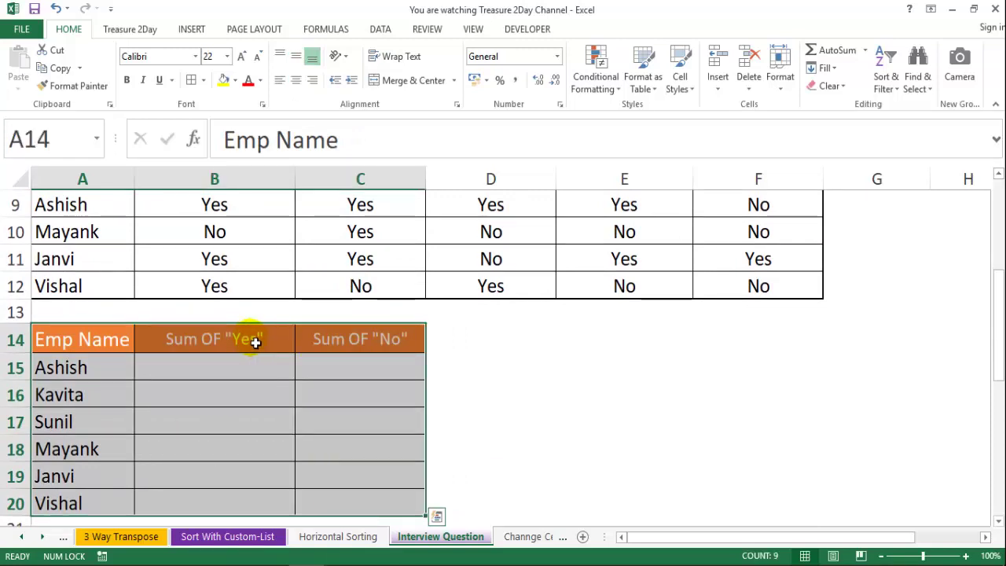
left_click(238, 409)
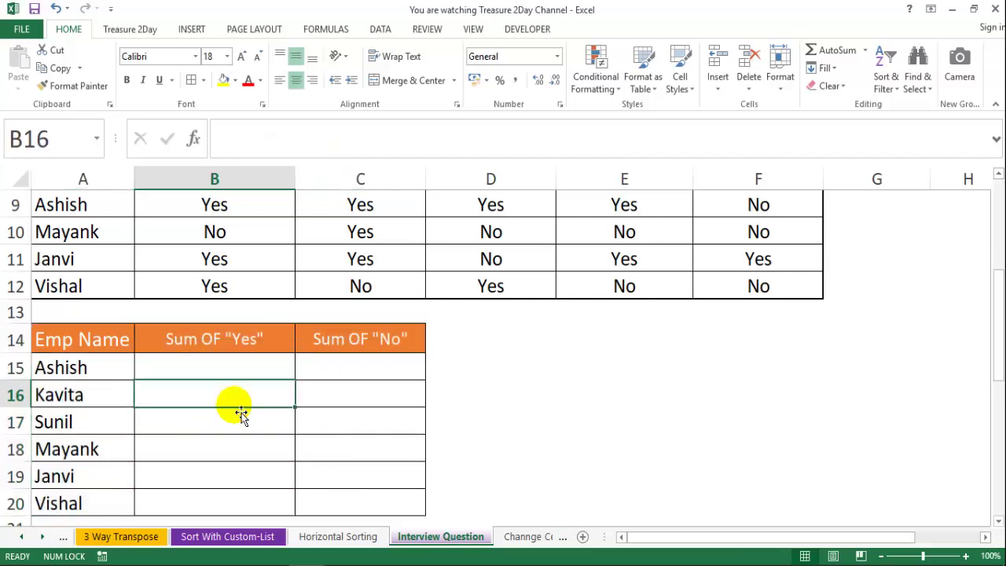
Step: Move down to the product sales table at row 22 and its total-sales note
key("ctrl+Down")
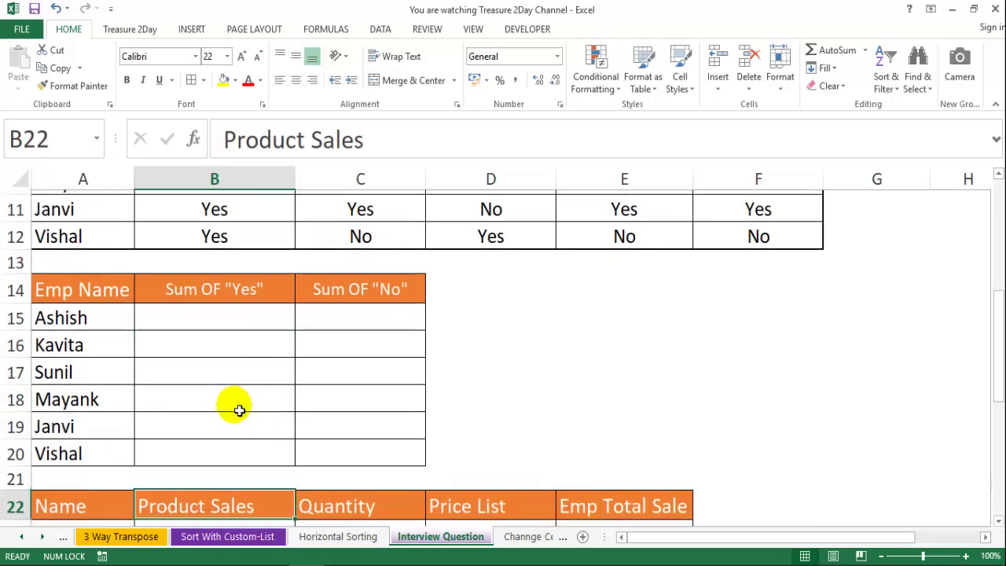
key("ctrl+Down")
key("Up")
key("Left")
key("Up")
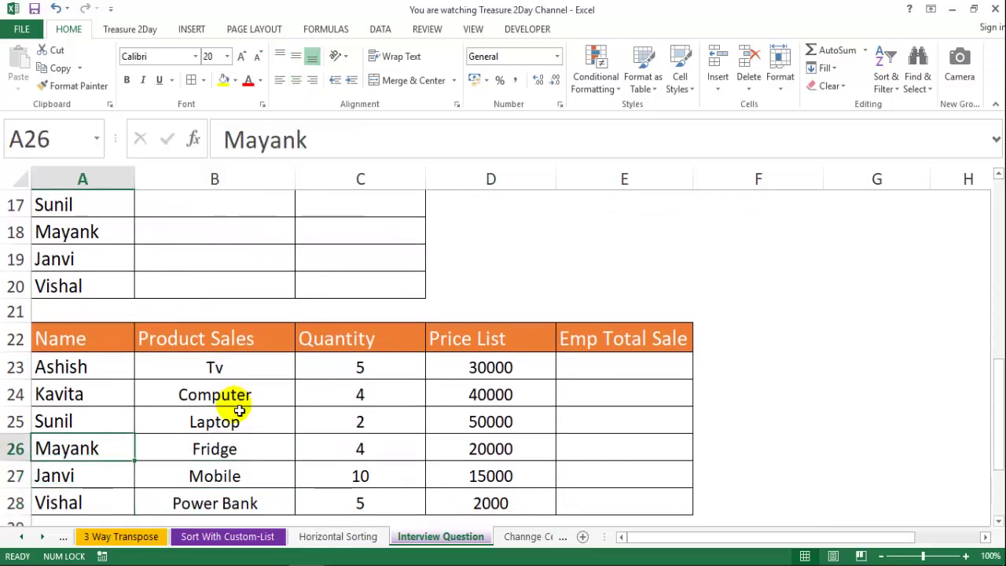
key("Up")
key("Up")
key("Up")
key("Up")
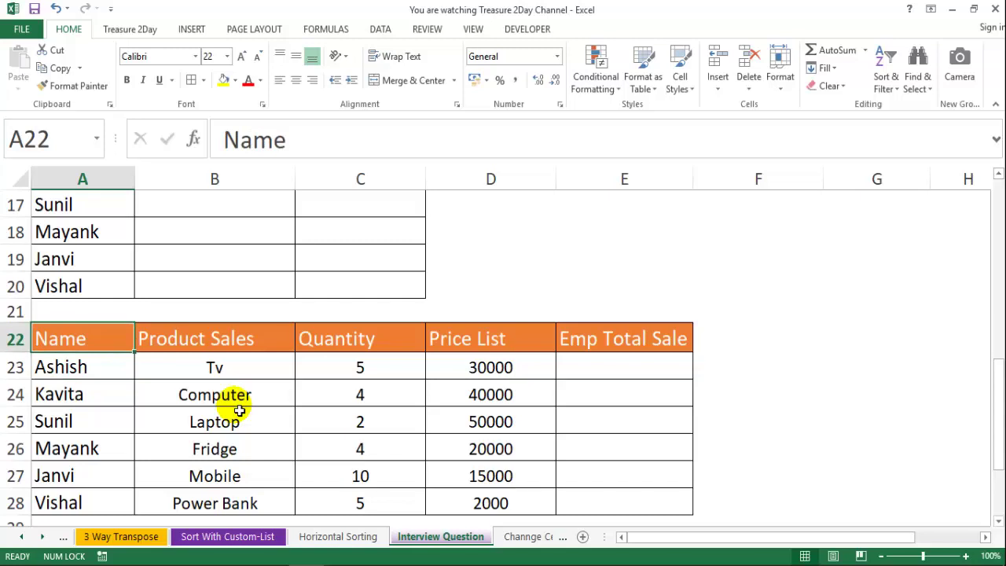
key("Down")
key("Down")
key("Down")
key("Down")
key("Down")
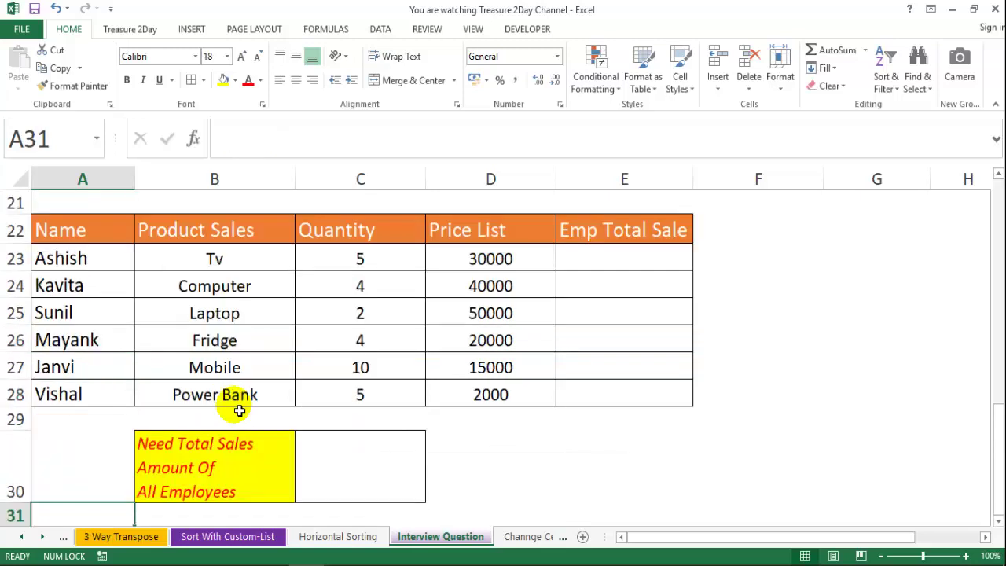
left_click(83, 256)
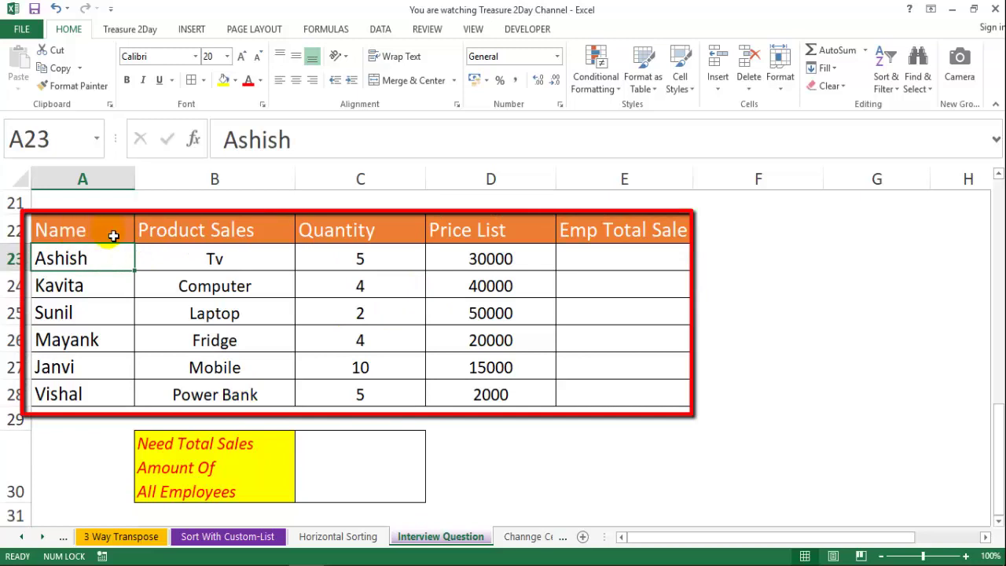
left_click(224, 229)
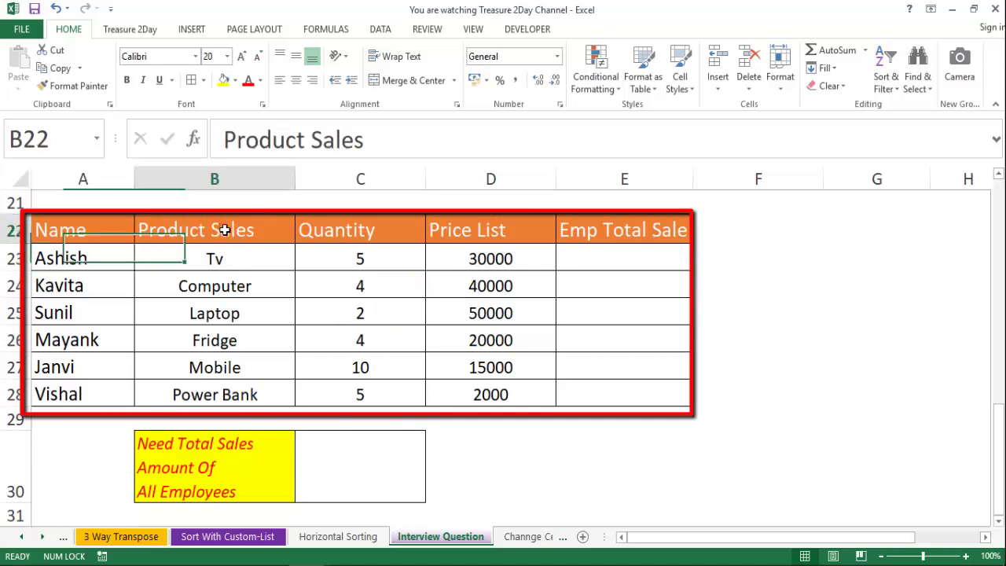
left_click(392, 236)
left_click(386, 231)
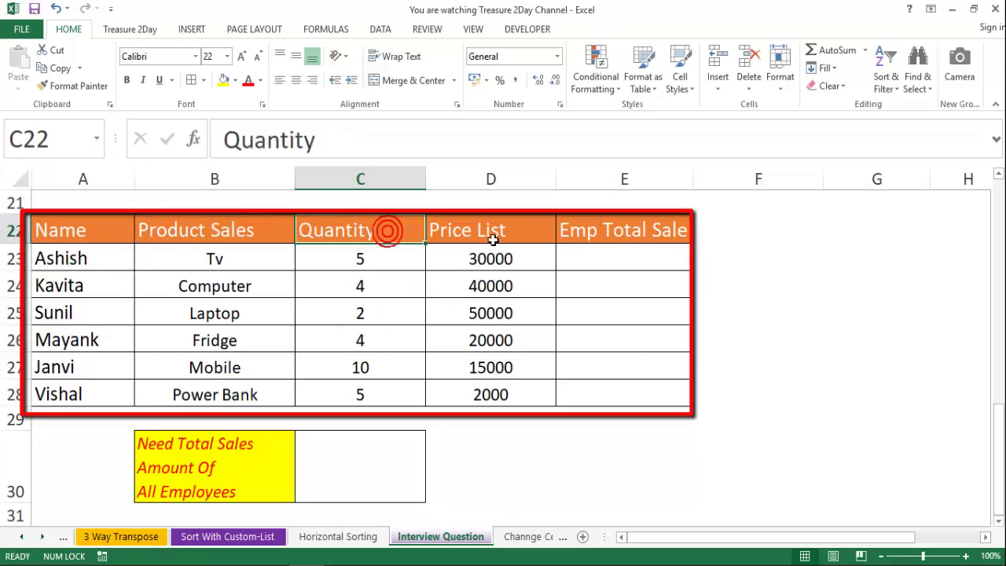
left_click(524, 231)
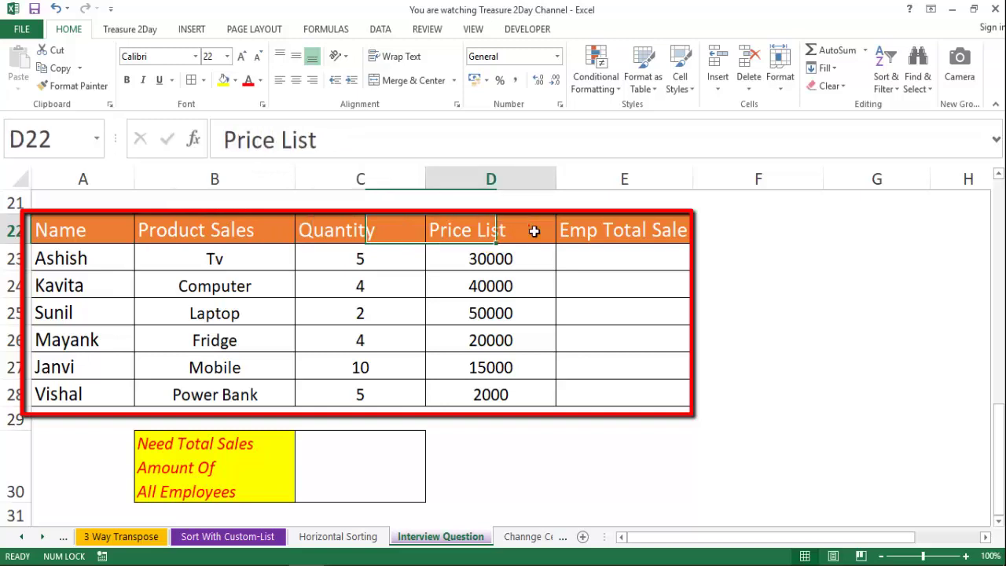
left_click(589, 257)
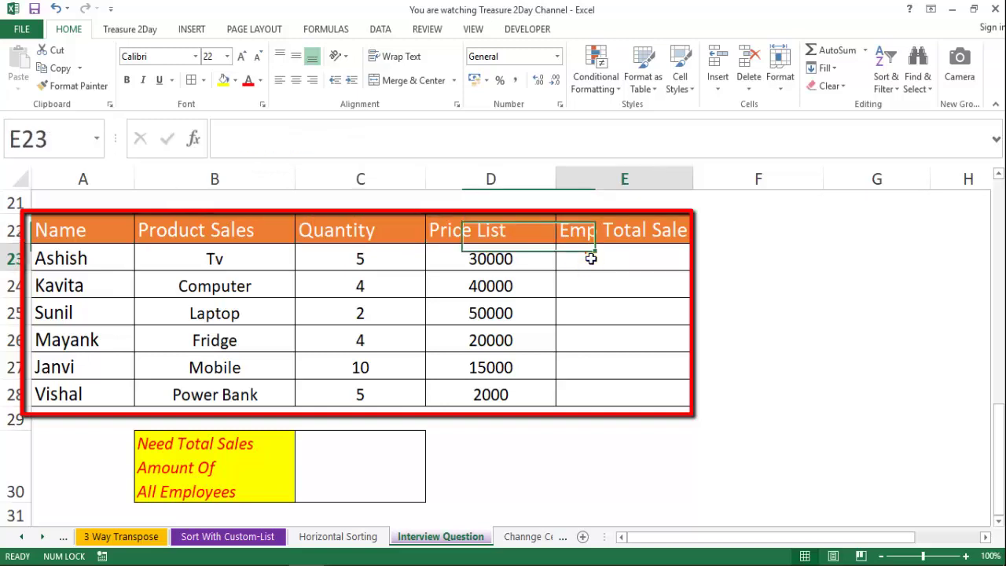
left_click(232, 480)
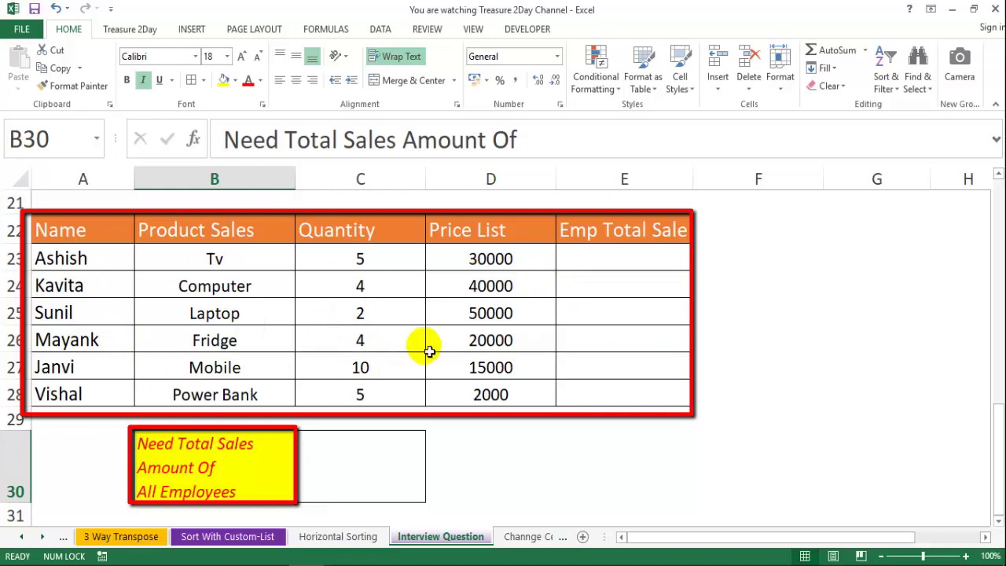
left_click(375, 490)
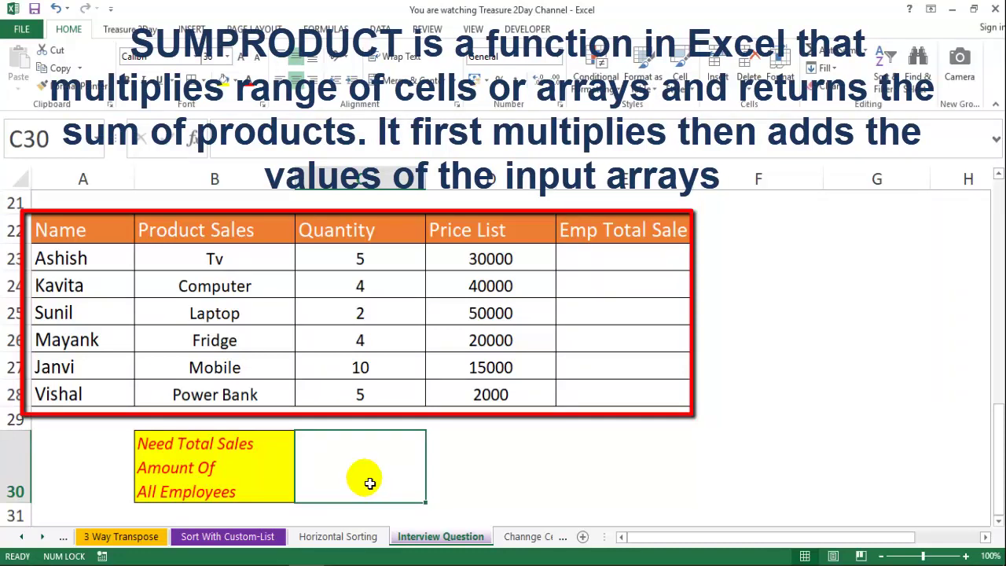
left_click(619, 258)
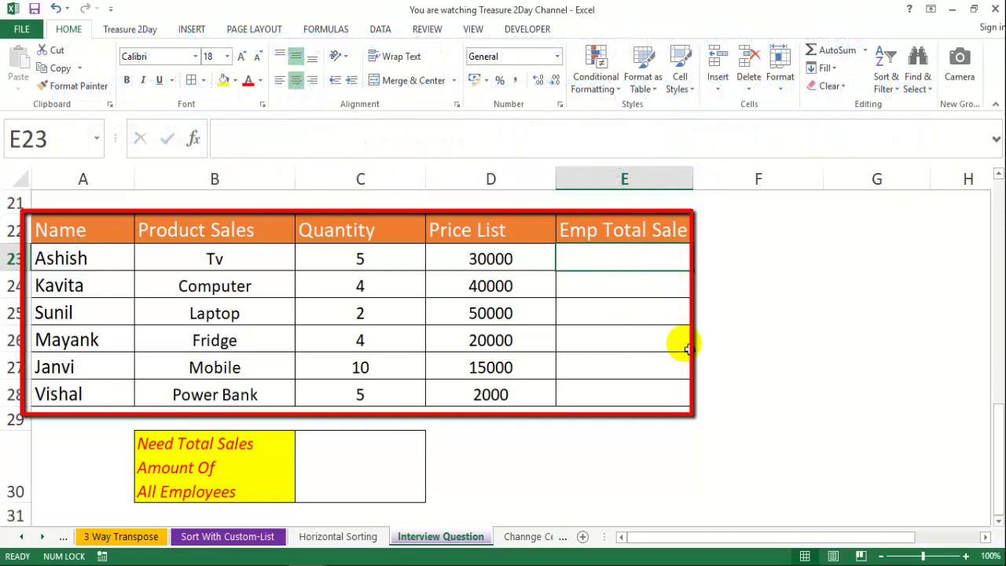
Step: Enter =SUM(D23*C23) in E23 and fill it down the Emp Total Sale column
type("=")
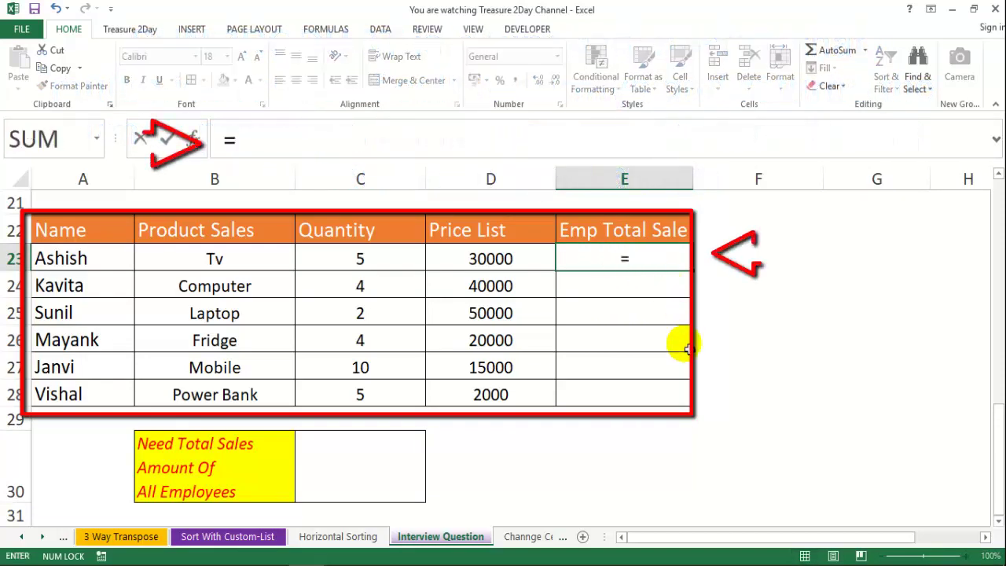
type("sum")
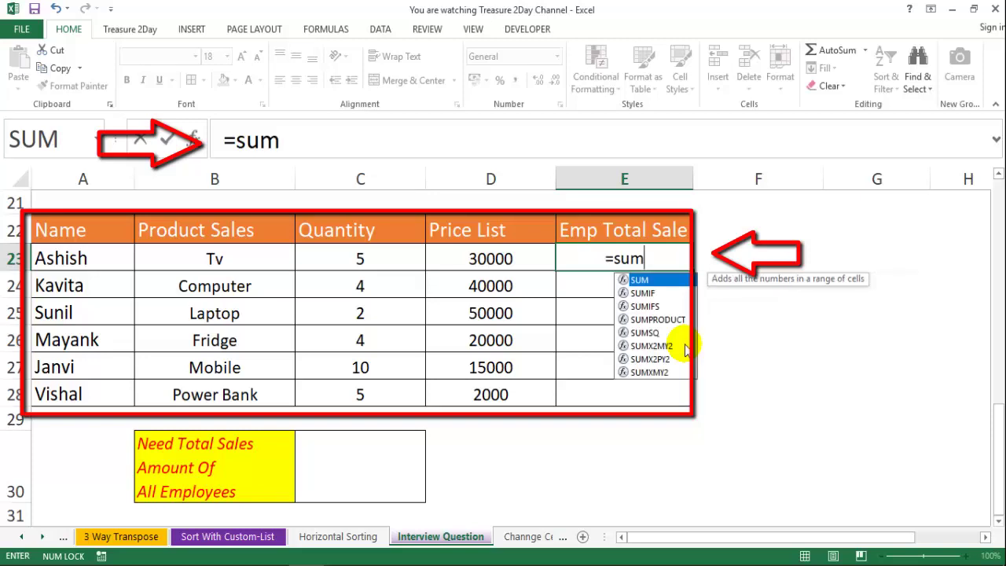
key("Tab")
left_click(489, 265)
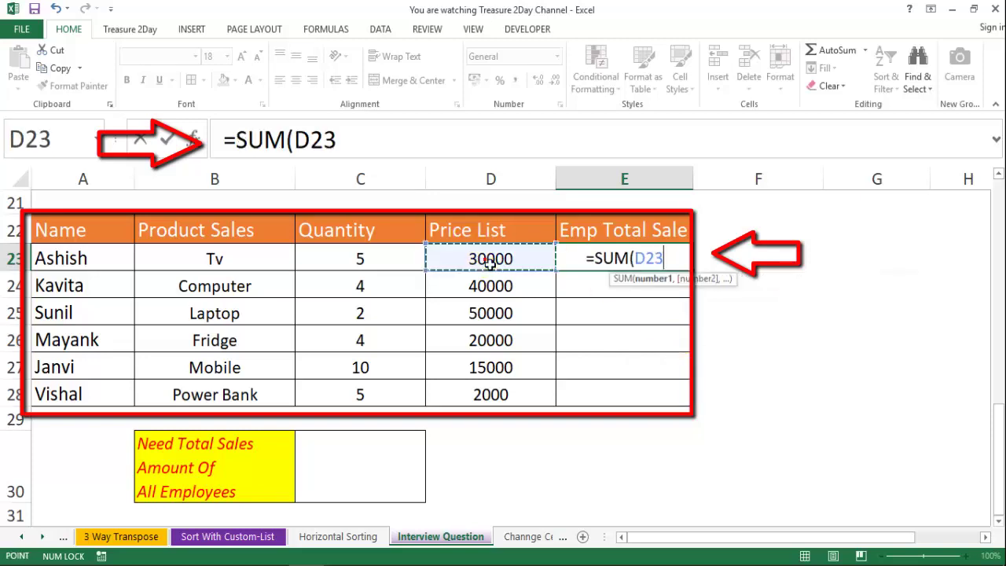
type("*")
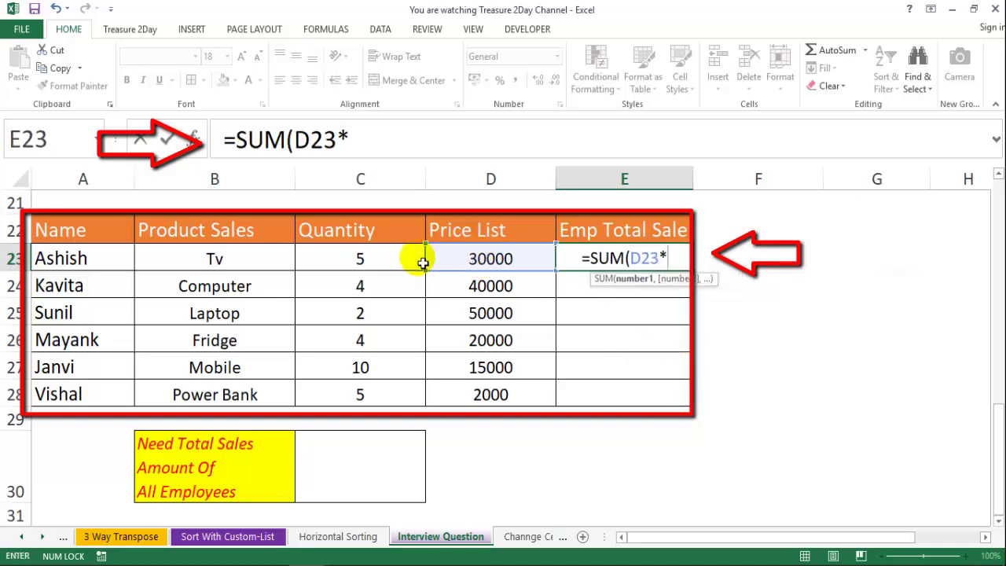
left_click(382, 260)
type(")")
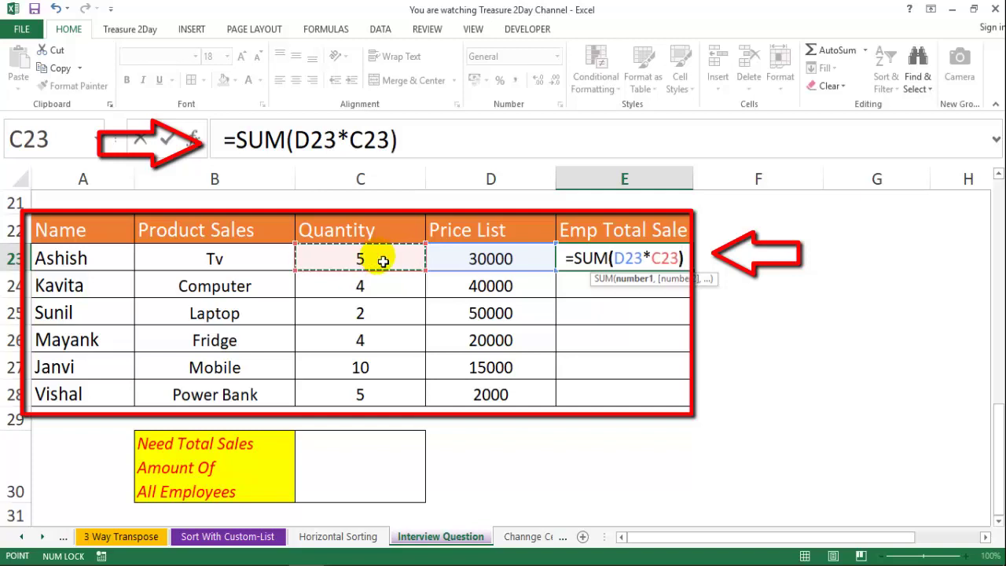
key("ctrl+Return")
key("shift+Down")
key("shift+Down")
key("shift+Down")
key("shift+Down")
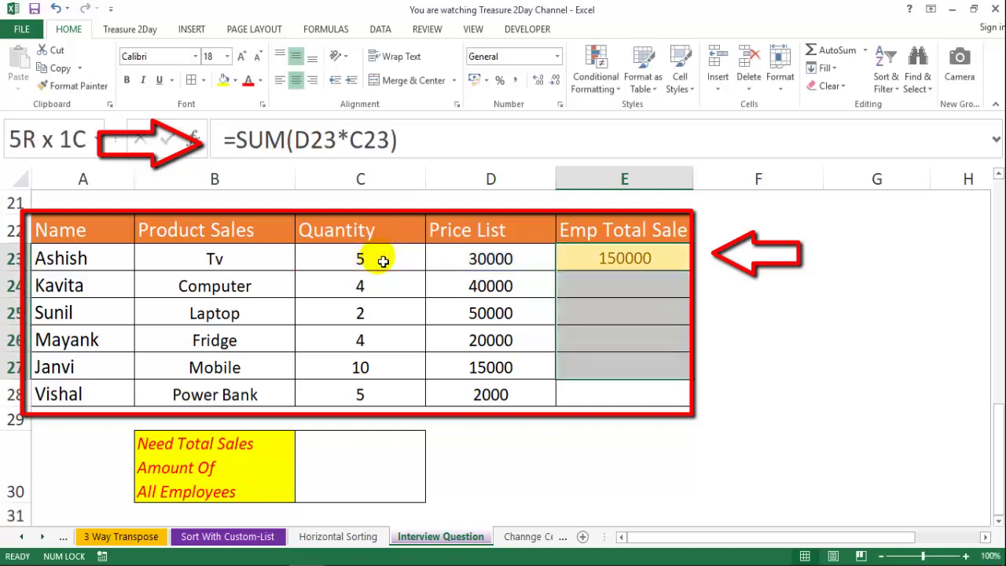
key("shift+Down")
key("ctrl+d")
Step: Add an AutoSum grand total of 650000 below the Emp Total Sale column
key("Down")
key("Down")
key("Down")
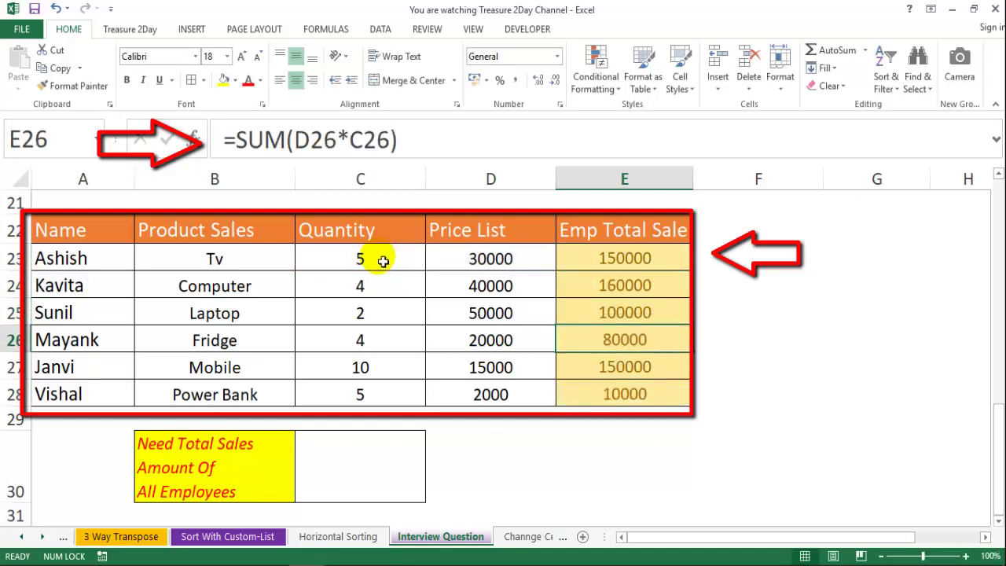
key("Down")
key("Down")
key("Down")
key("alt+equal")
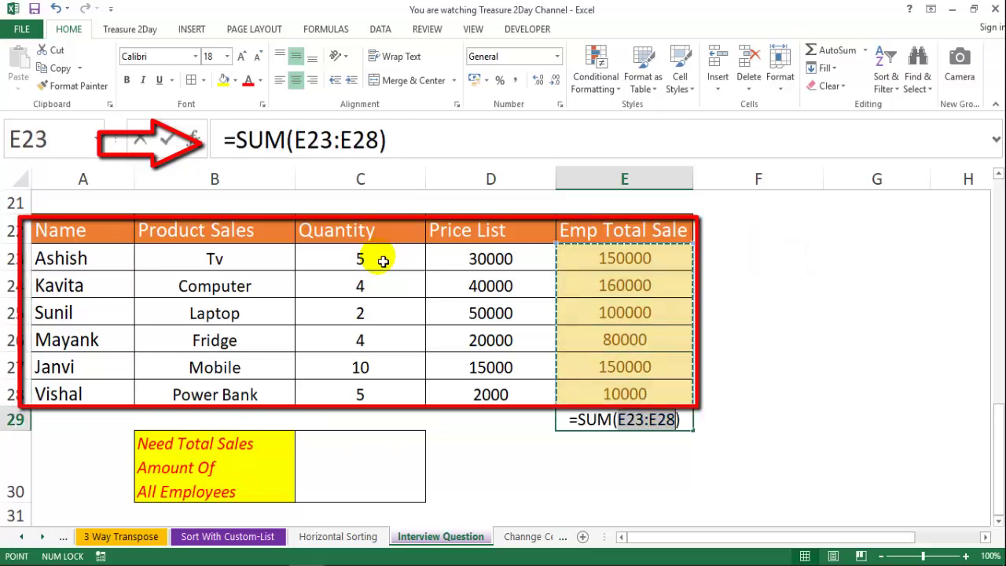
key("Return")
key("Up")
key("Up")
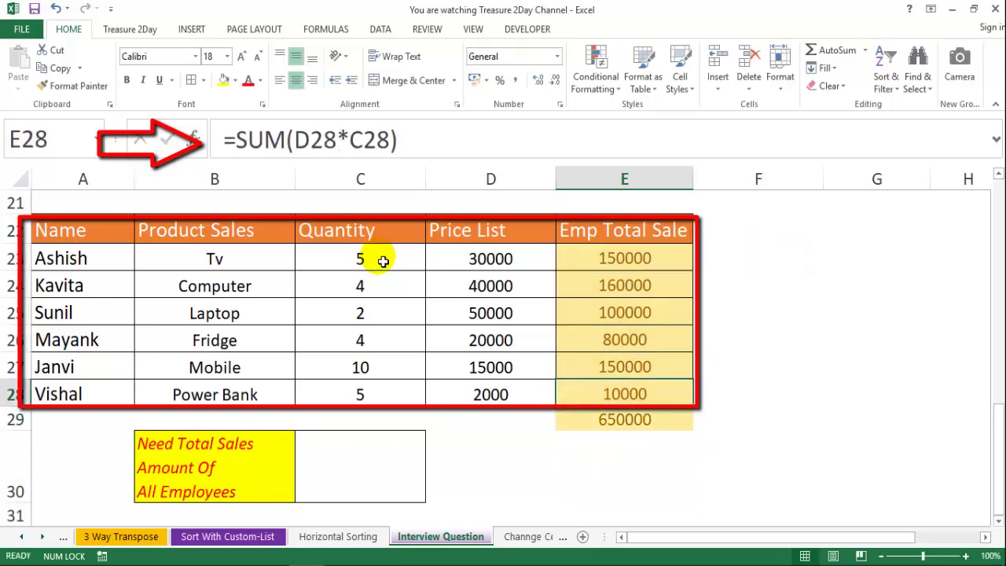
key("Up")
key("Up")
key("Up")
key("Up")
key("Up")
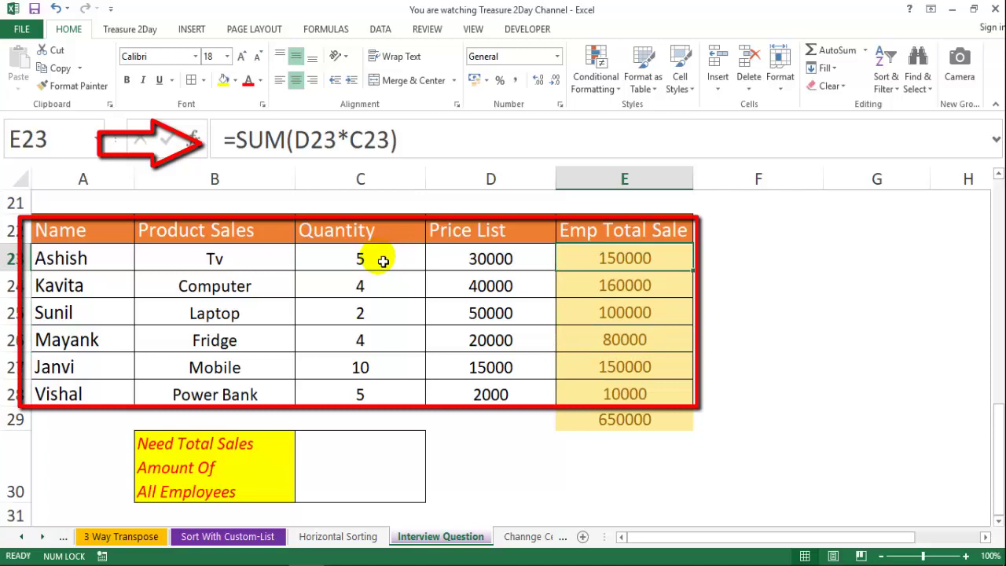
Step: Rewrite E23 as =D23*C23, giving 150000, and review the E23:E28 totals
type("=")
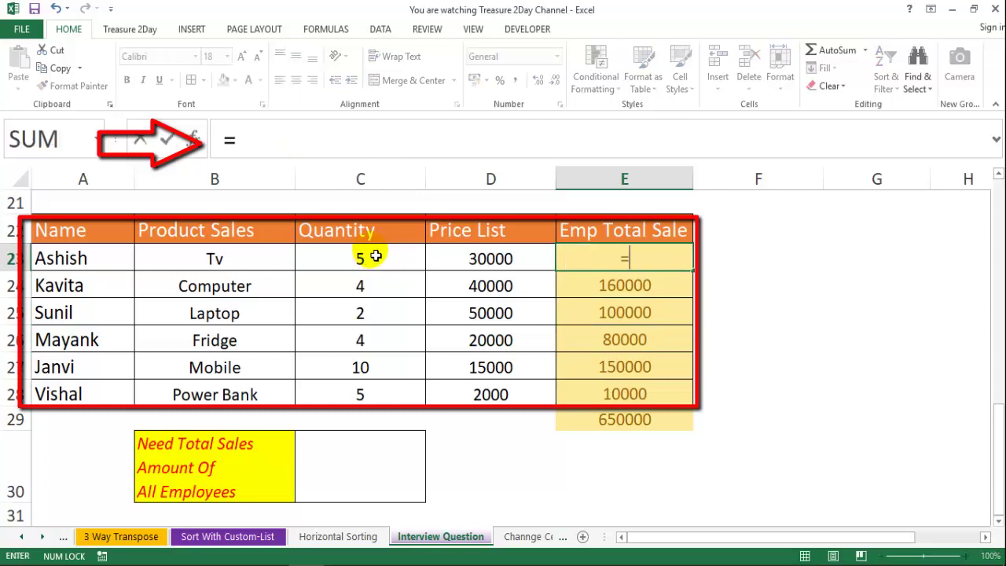
left_click(463, 265)
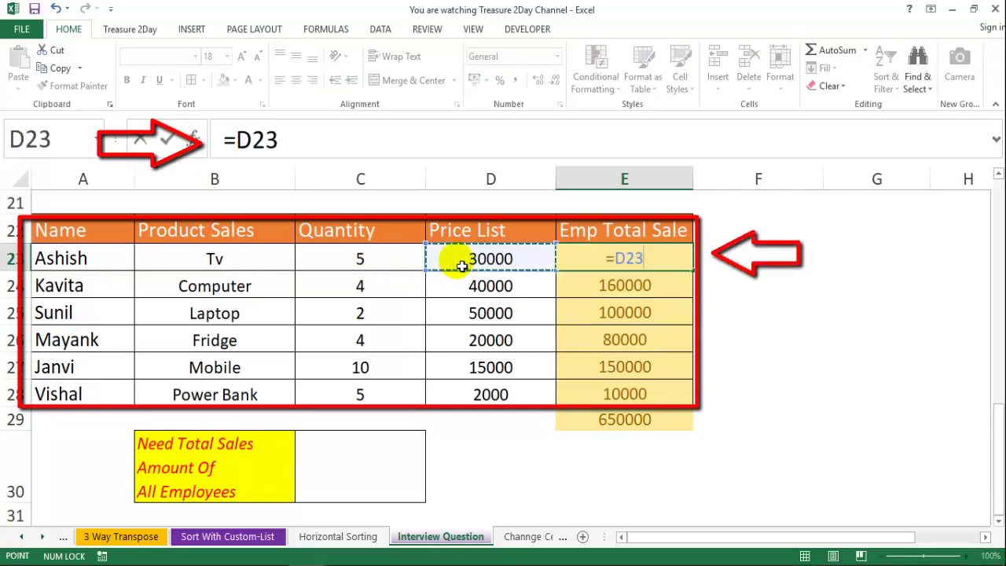
type("*")
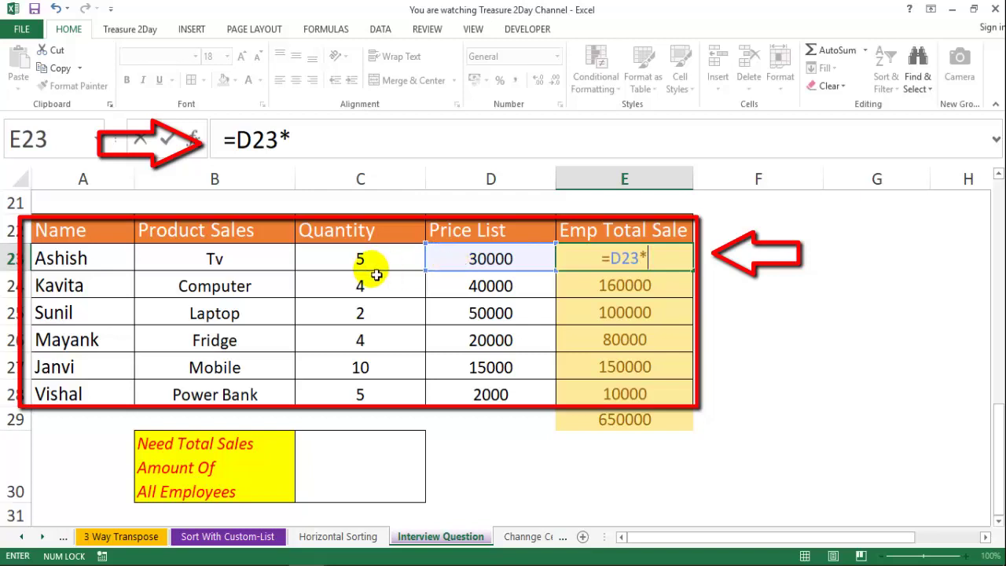
left_click(364, 266)
key("ctrl+Return")
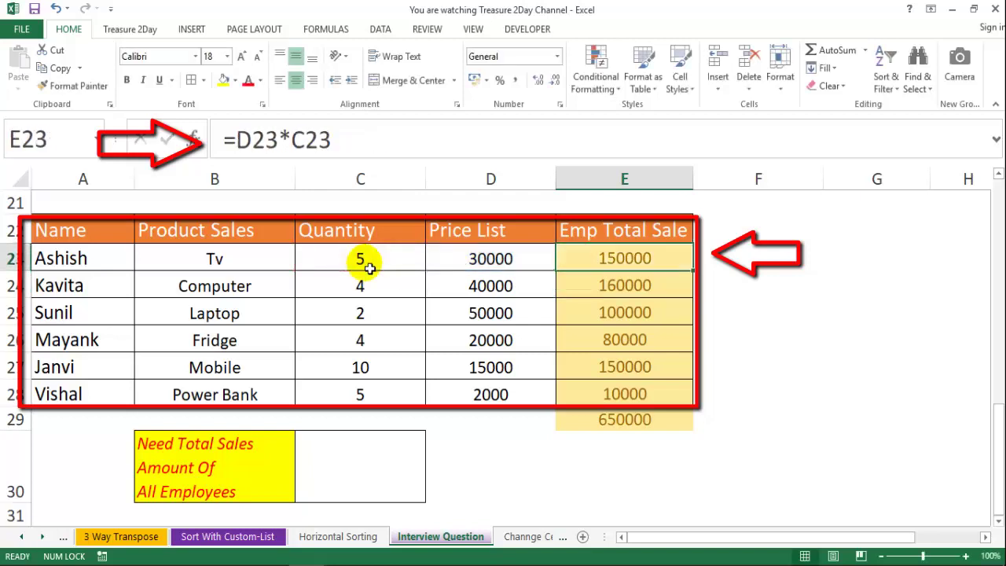
key("shift+Down")
key("shift+Down")
key("shift+Down")
key("shift+Down")
key("shift+Down")
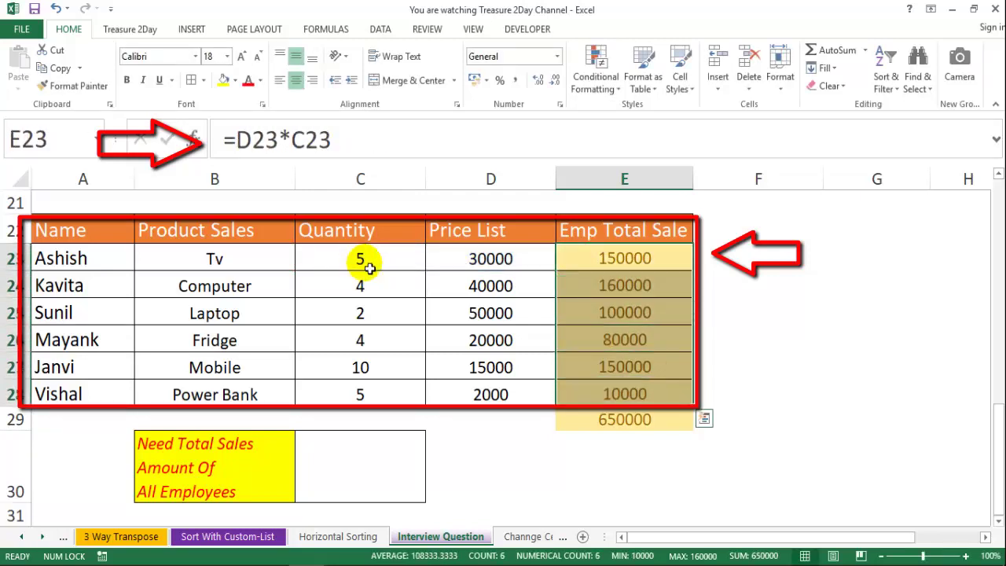
key("Down")
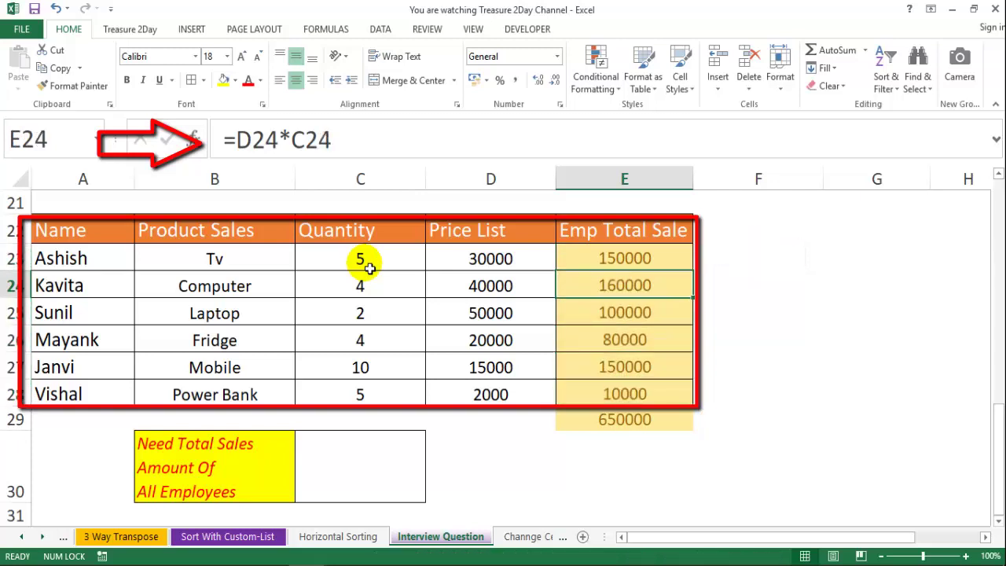
key("Up")
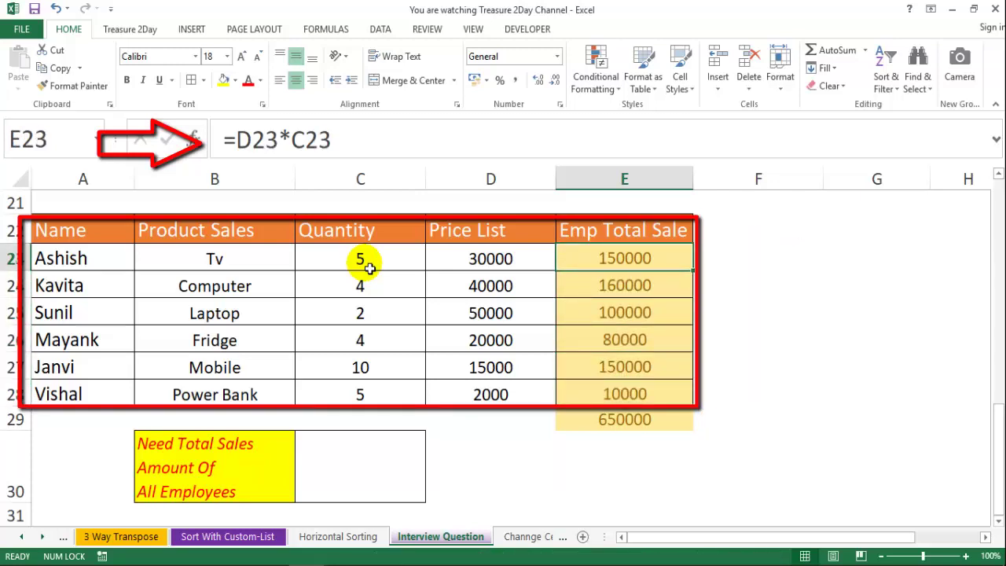
left_click(374, 477)
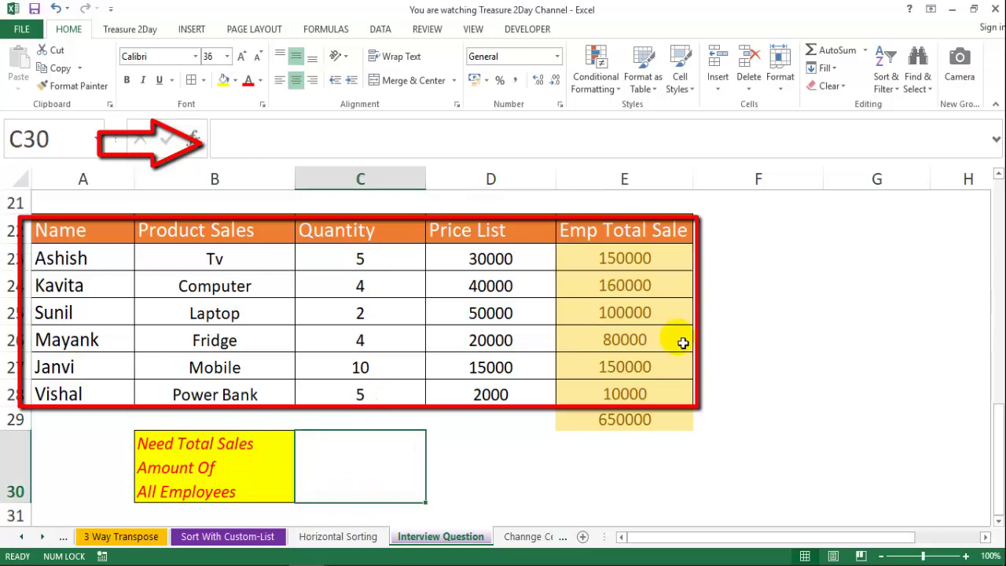
Step: Type =SUMPRODUCT($C$23:$C$28*$D$23:$D$28) into C30
type("=sumpro")
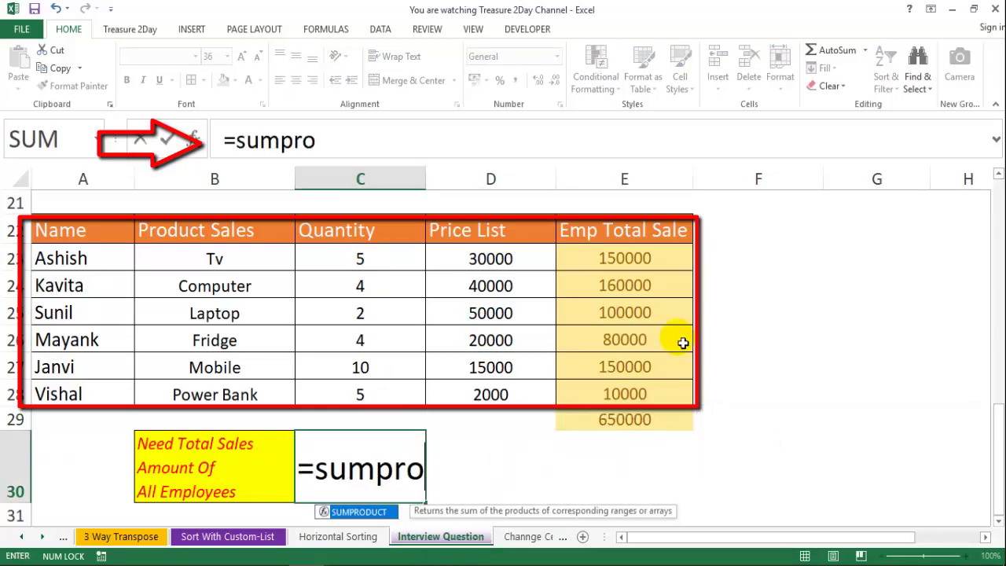
key("Tab")
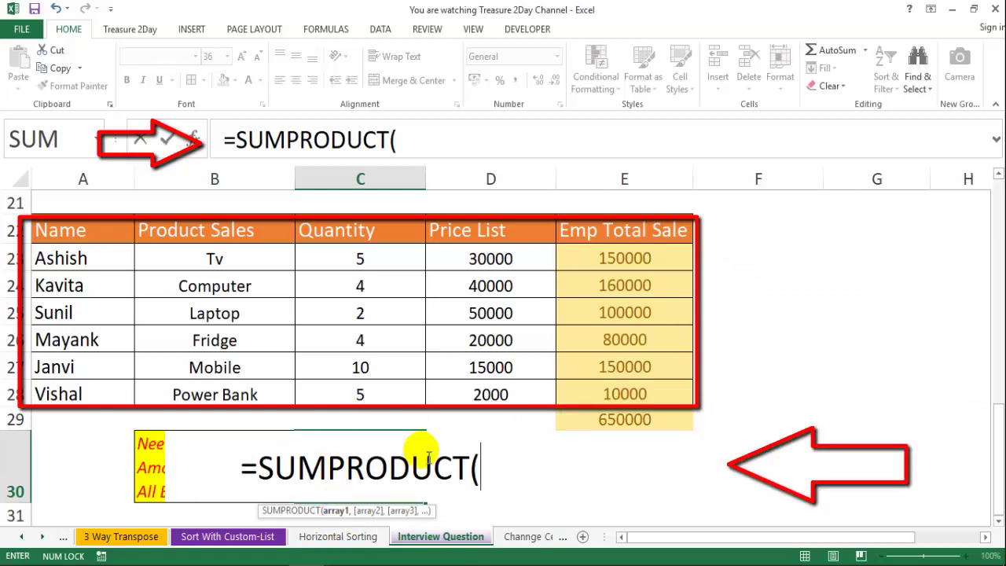
left_click(366, 263)
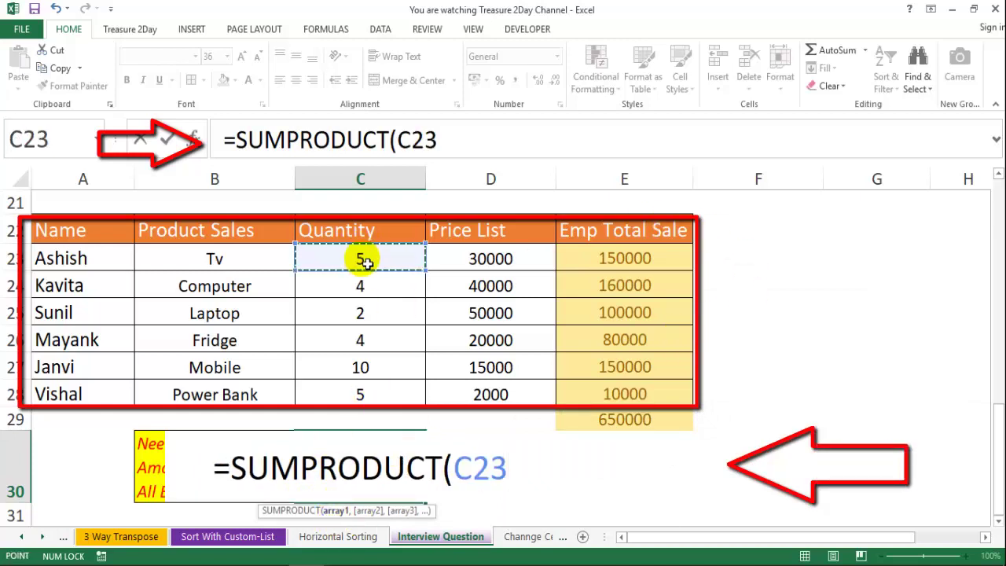
key("ctrl+shift+Down")
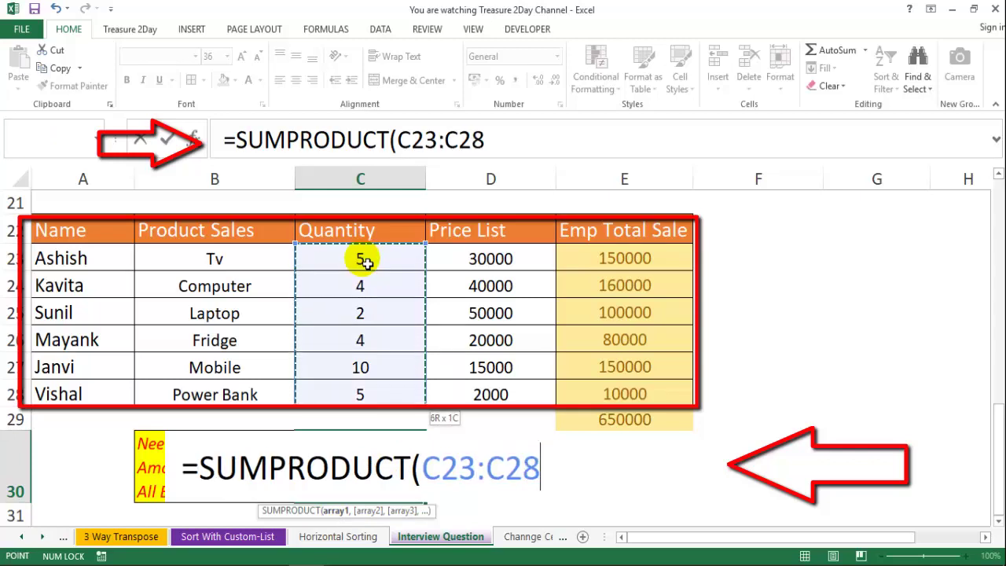
key("F4")
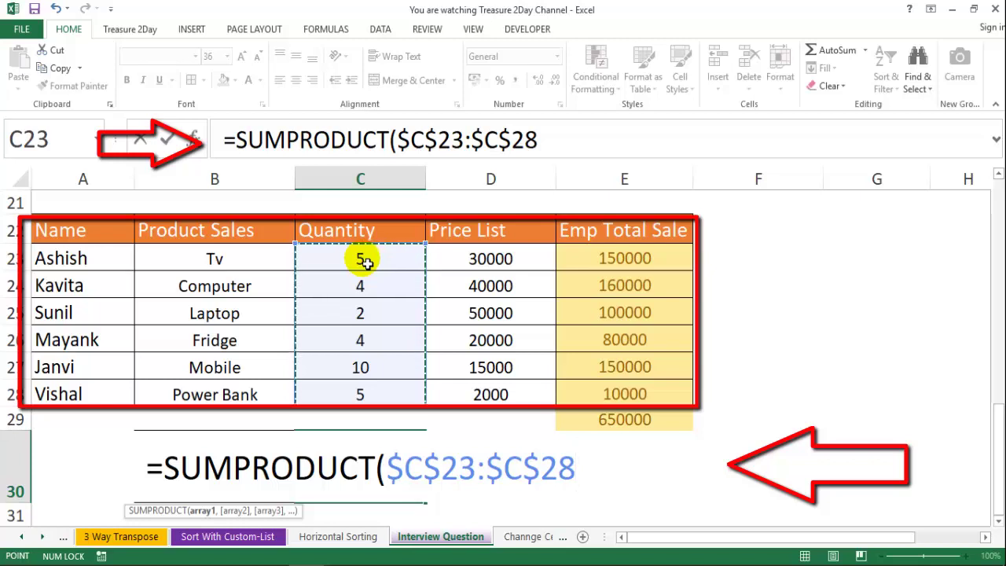
type("*")
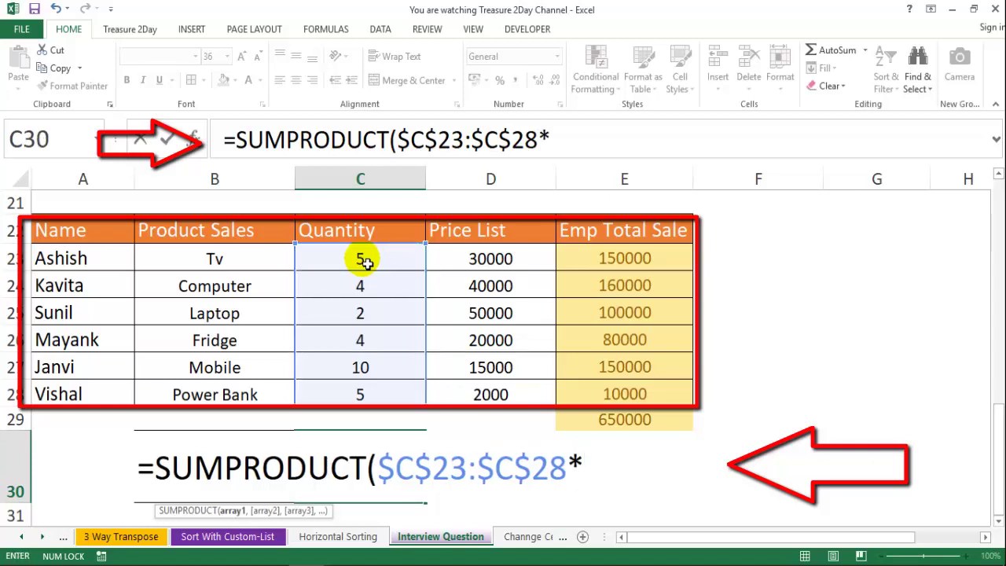
left_click(470, 271)
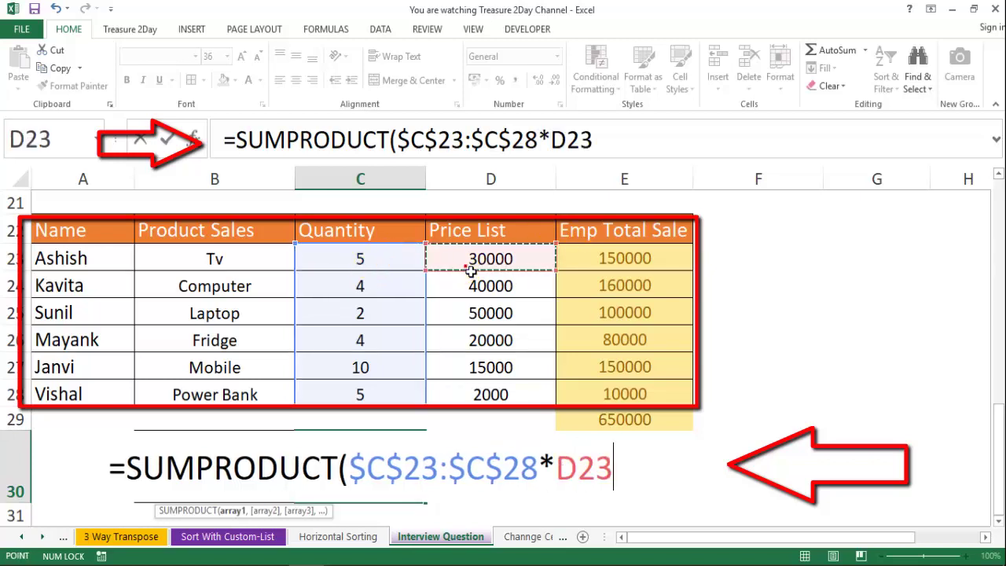
key("ctrl+shift+Down")
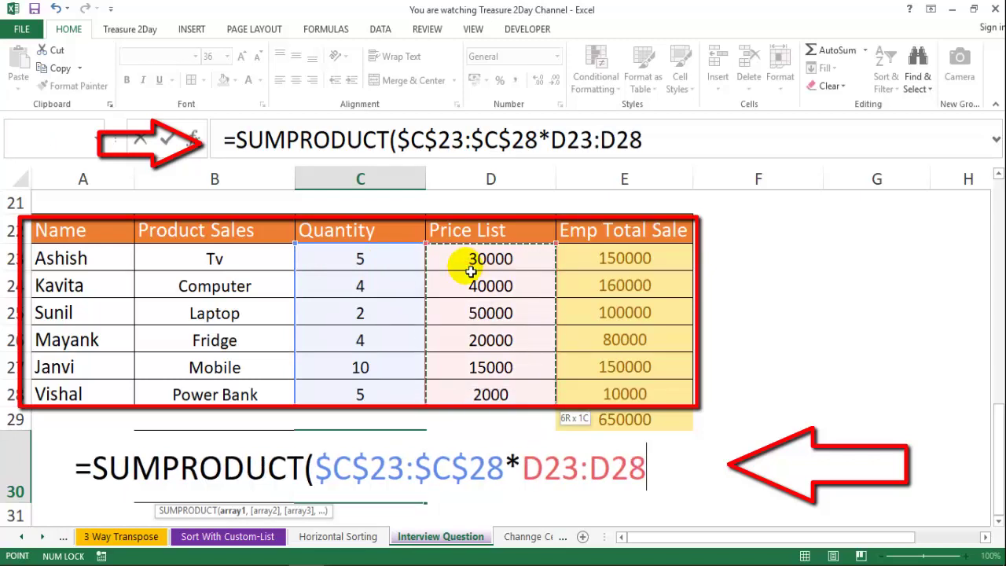
key("F4")
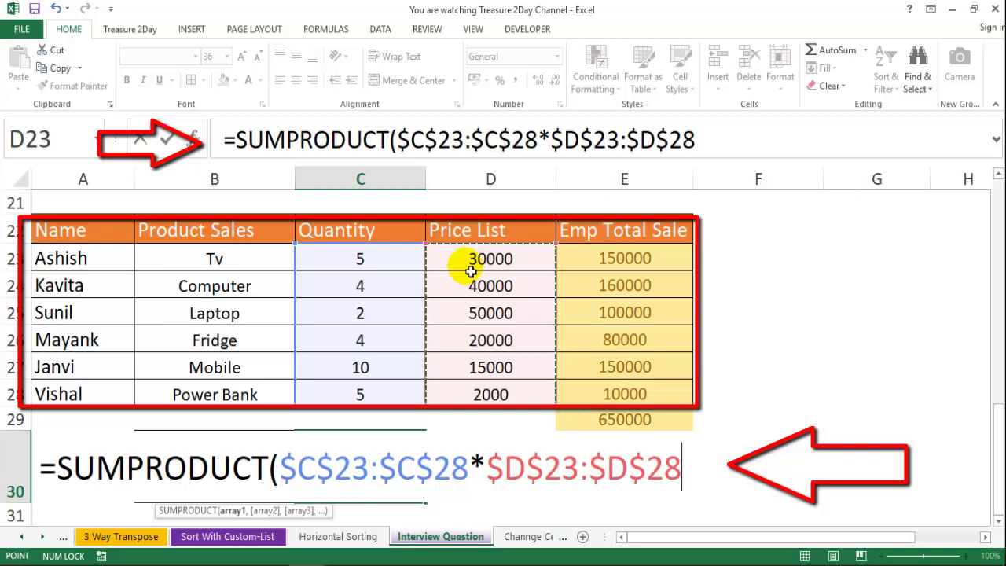
type(")")
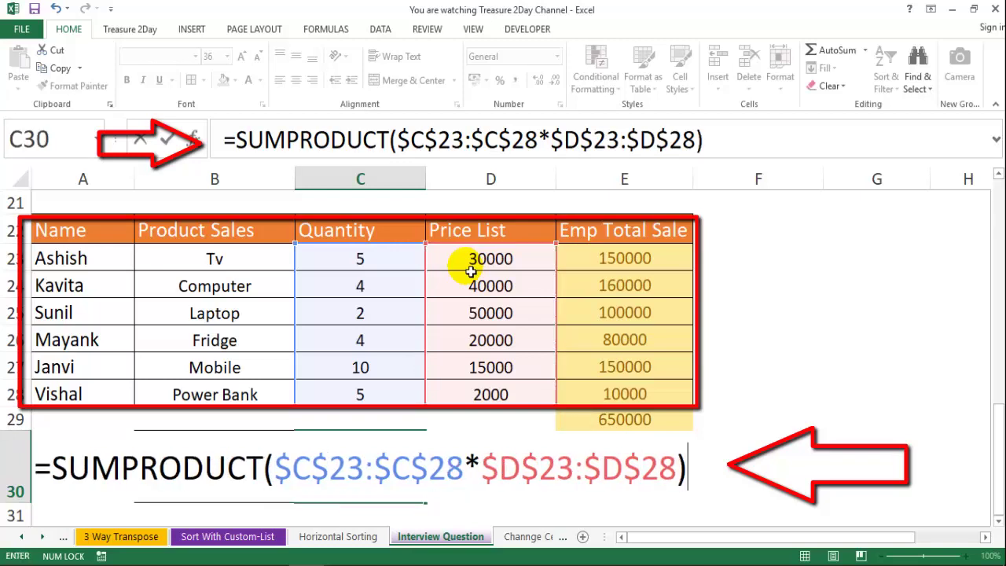
Step: Evaluate C30's multiplied ranges with F9 into {150000;160000;100000;80000;150000;10000} and expand the formula bar
left_click(399, 143)
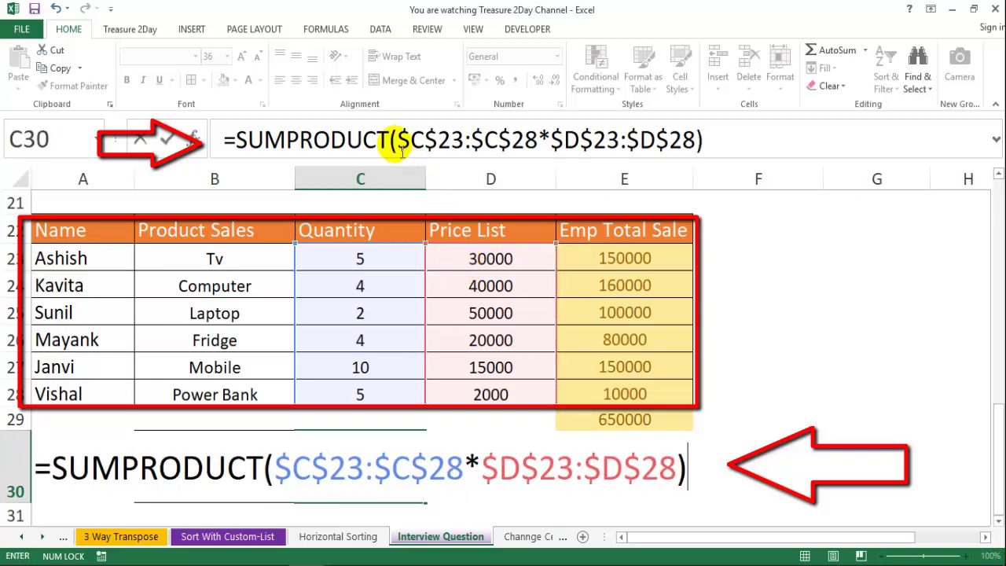
key("shift+Right")
key("shift+Right")
key("shift+Right")
key("shift+Right")
key("shift+Right")
key("shift+Right")
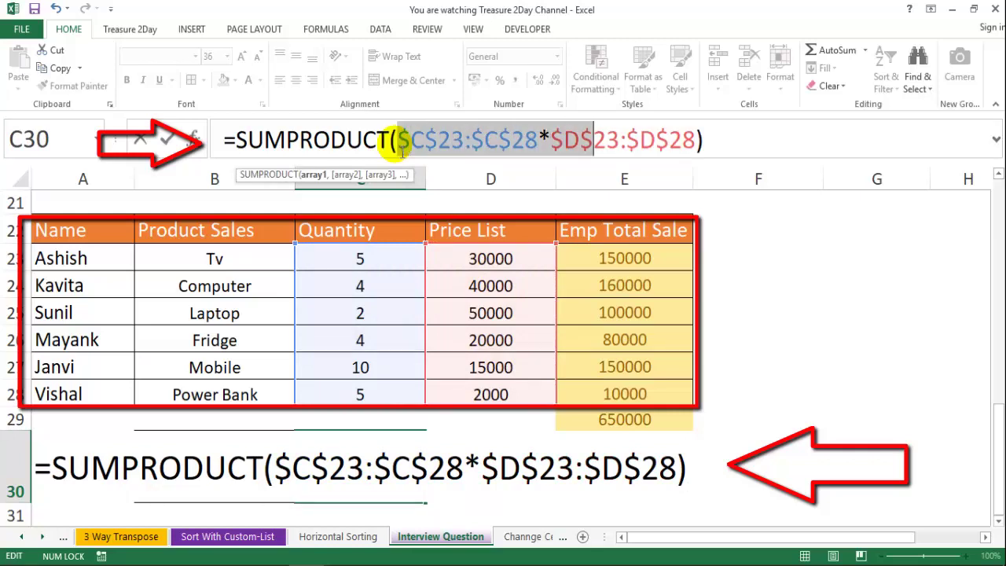
key("shift+Right")
key("shift+Right")
key("shift+Right")
key("shift+Right")
key("shift+Right")
key("shift+Right")
key("shift+Right")
key("shift+Right")
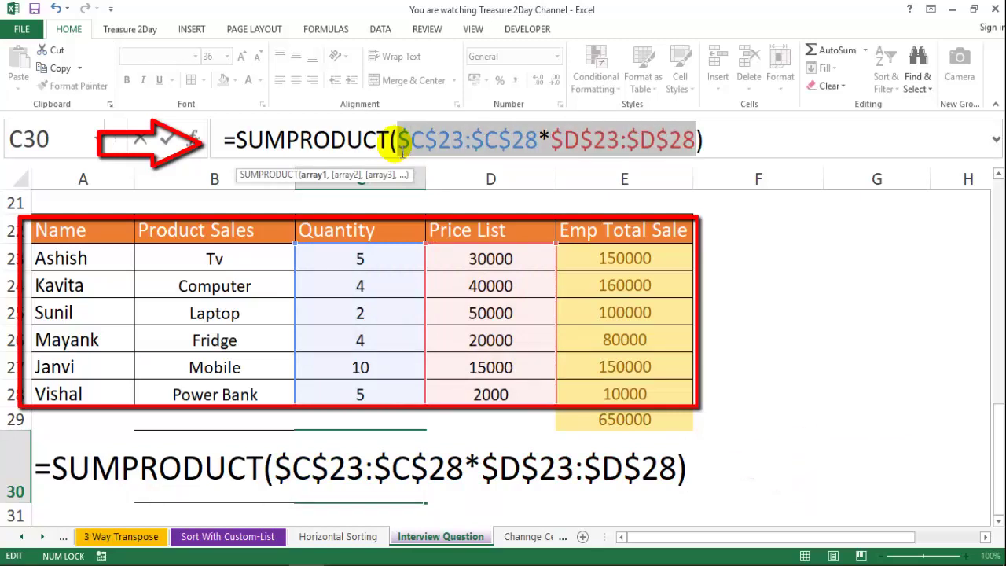
key("F9")
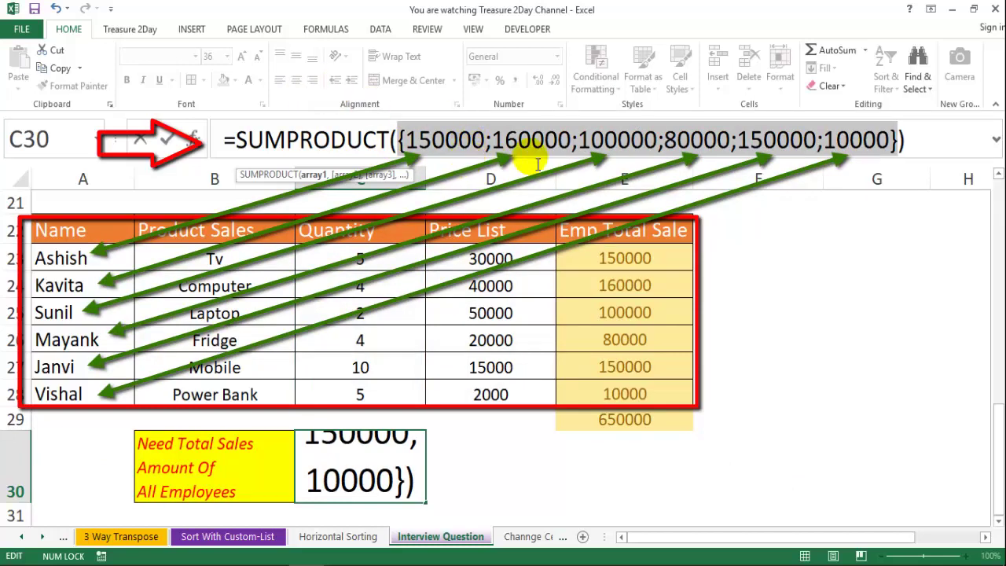
left_click(995, 143)
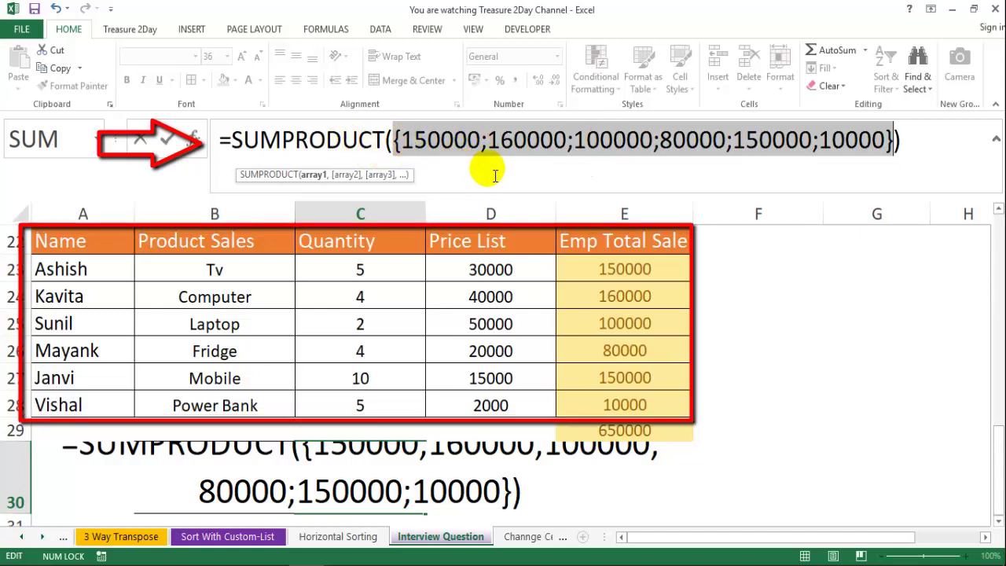
key("Return")
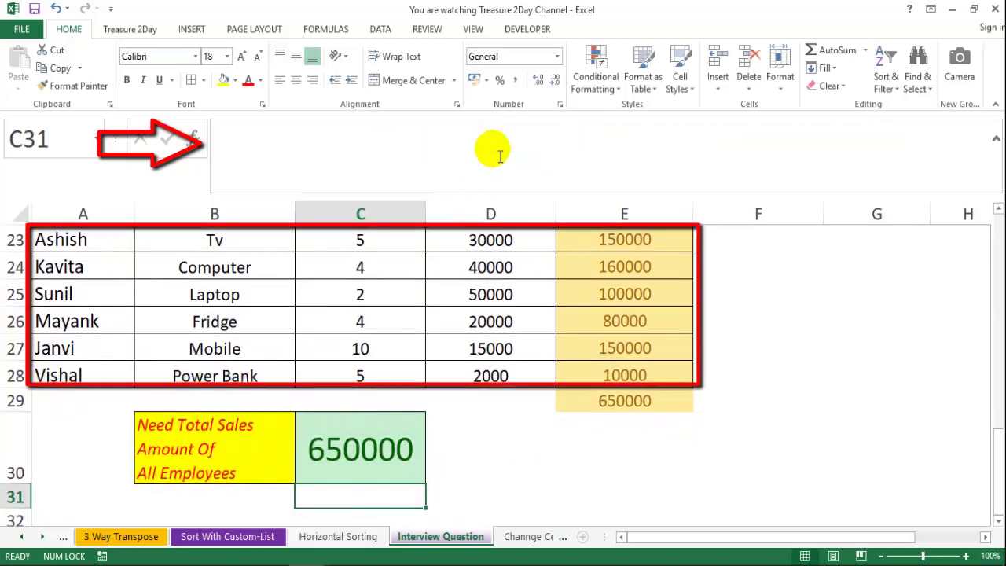
key("Up")
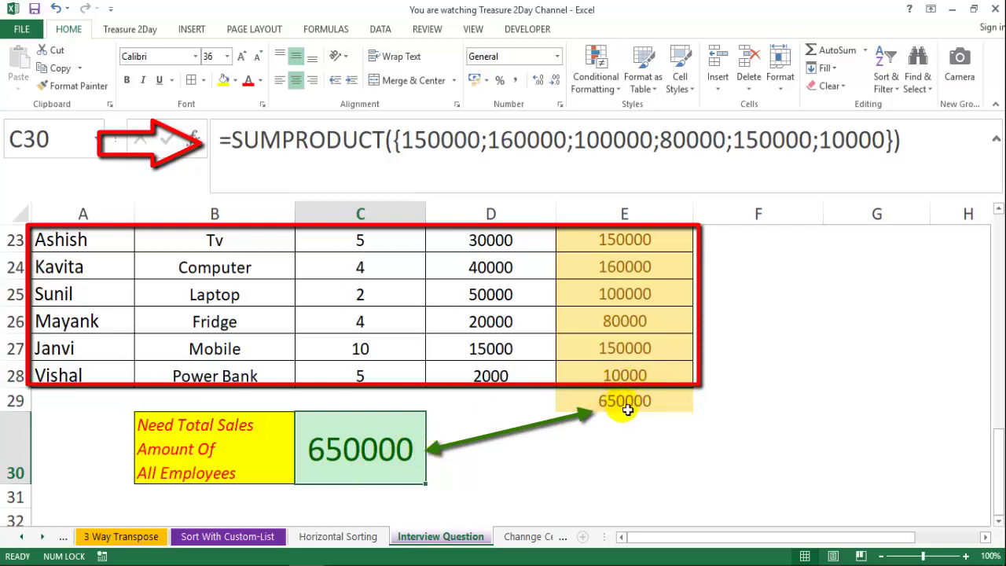
left_click(361, 383)
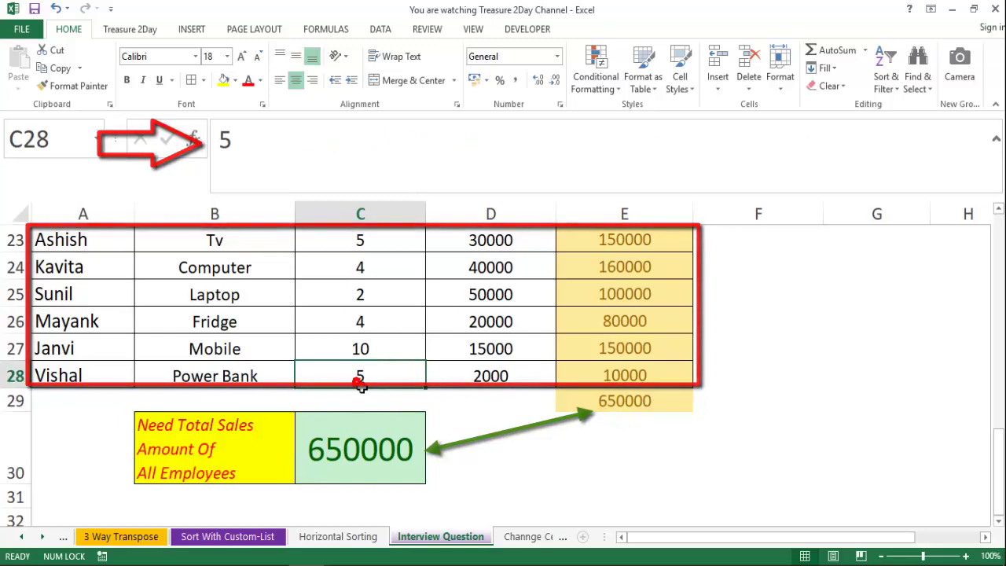
Step: Navigate up to the attendance table, then down to Ashish's Sum OF "Yes" cell B15
key("ctrl+Up")
key("ctrl+Up")
key("ctrl+Up")
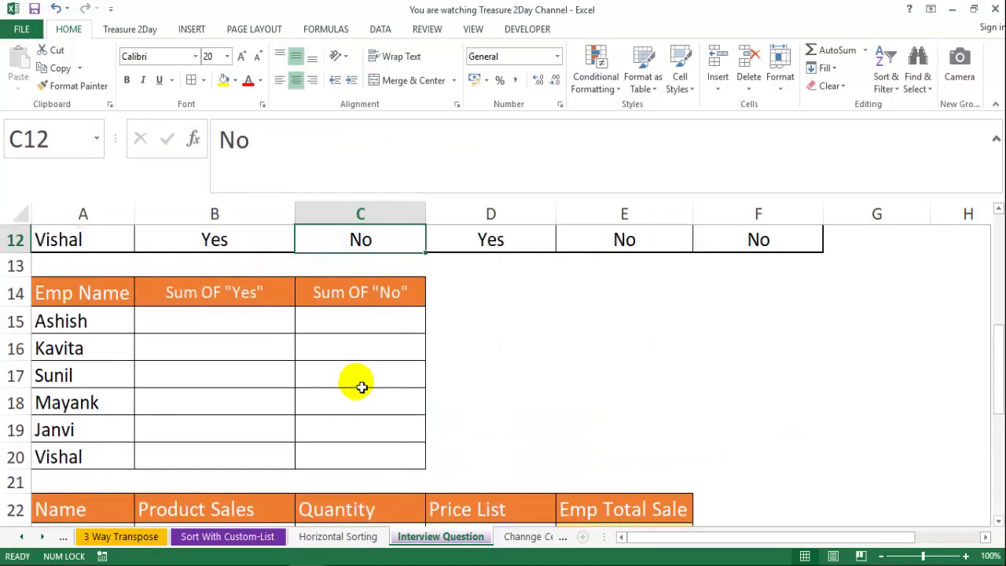
key("Down")
key("Up")
key("ctrl+Up")
key("ctrl+Up")
key("Down")
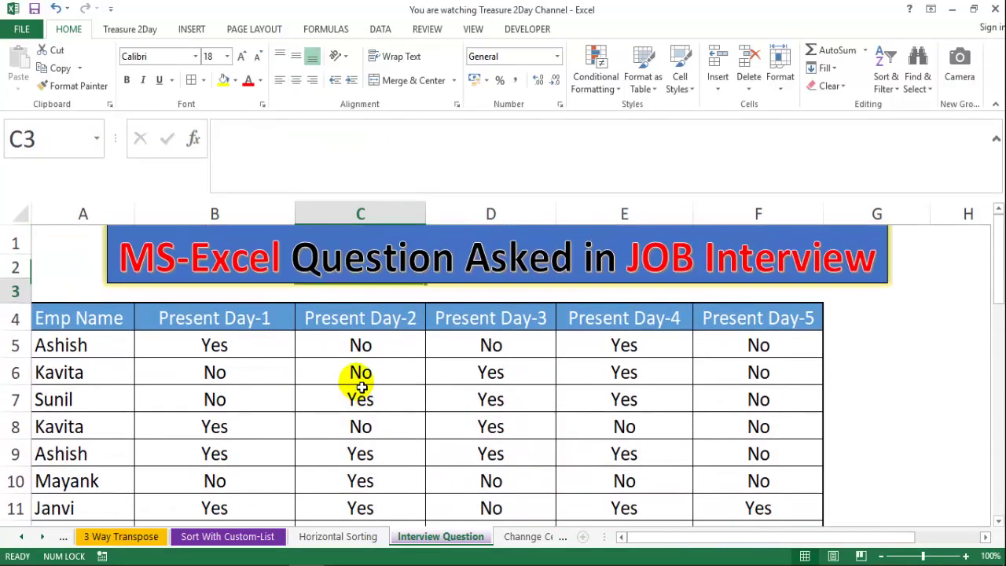
key("ctrl+Down")
key("ctrl+Down")
key("Down")
key("Home")
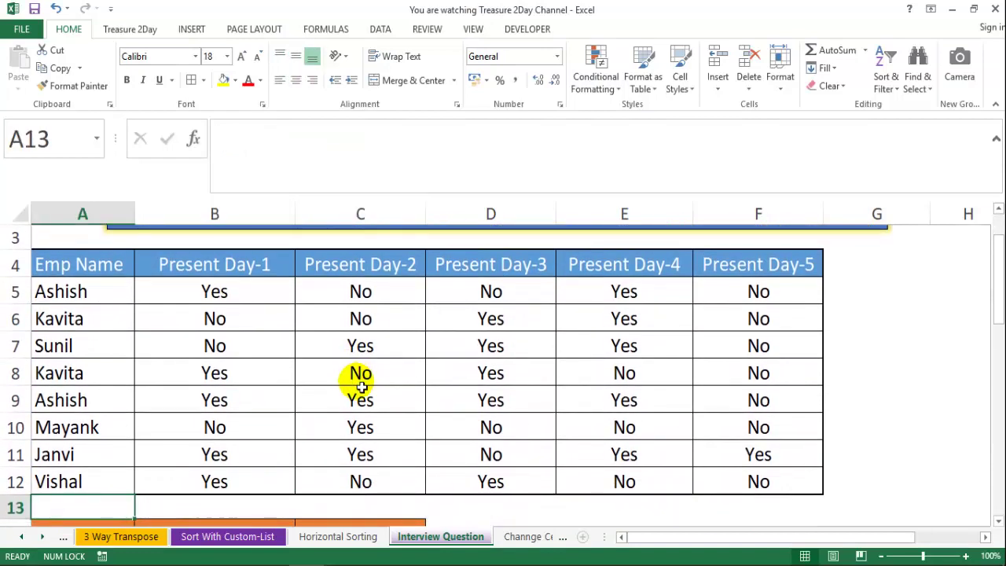
key("Down")
key("Right")
key("Right")
key("Down")
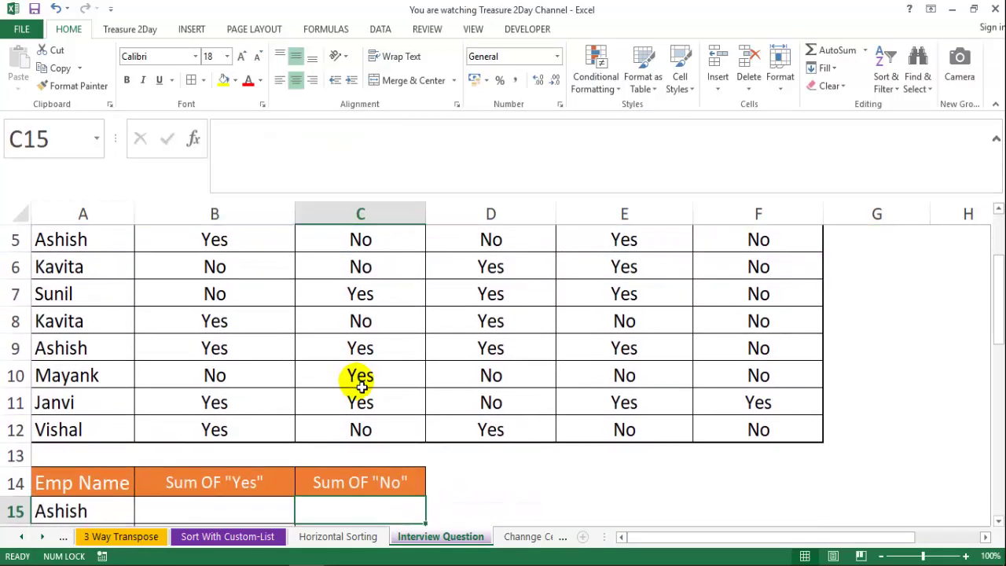
key("Left")
key("Down")
key("Up")
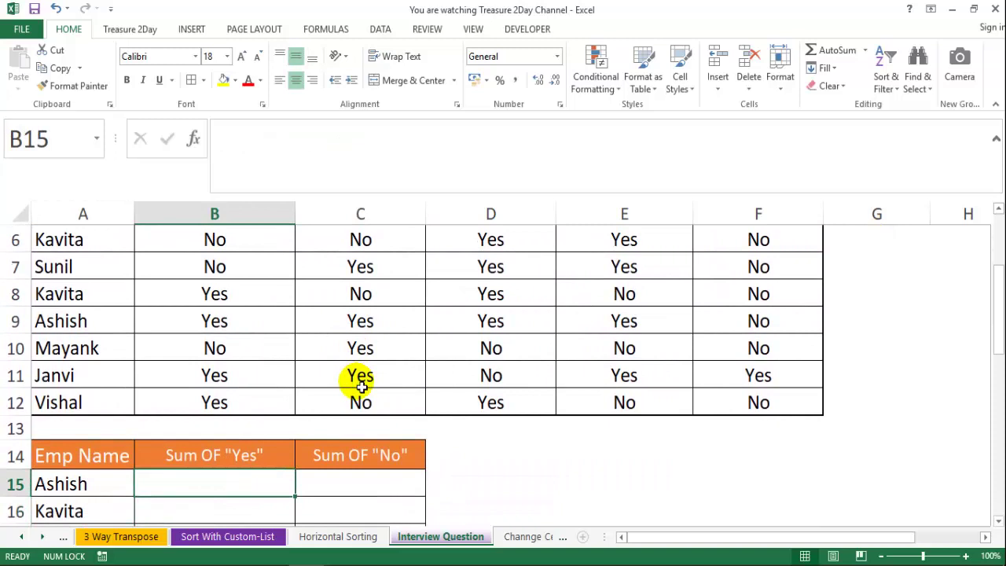
Step: Start B15's SUMPRODUCT with the name test ($A$5:$A$12=A15)
type("=")
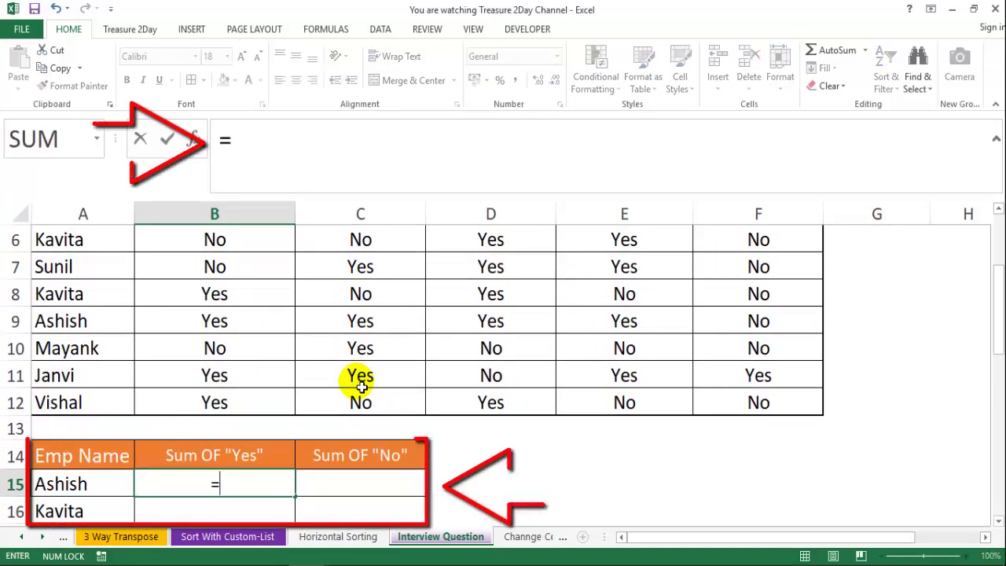
type("sumpro")
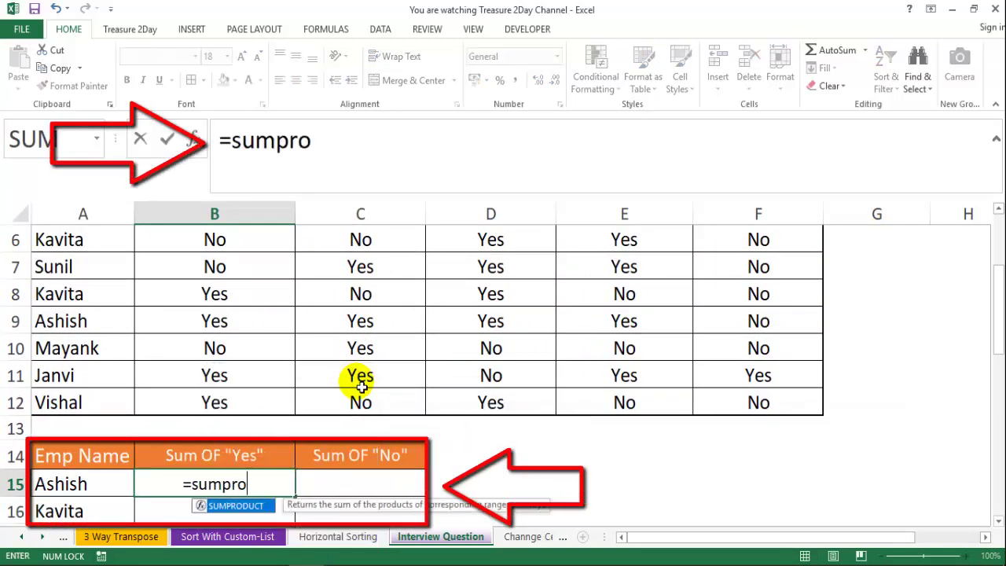
key("Tab")
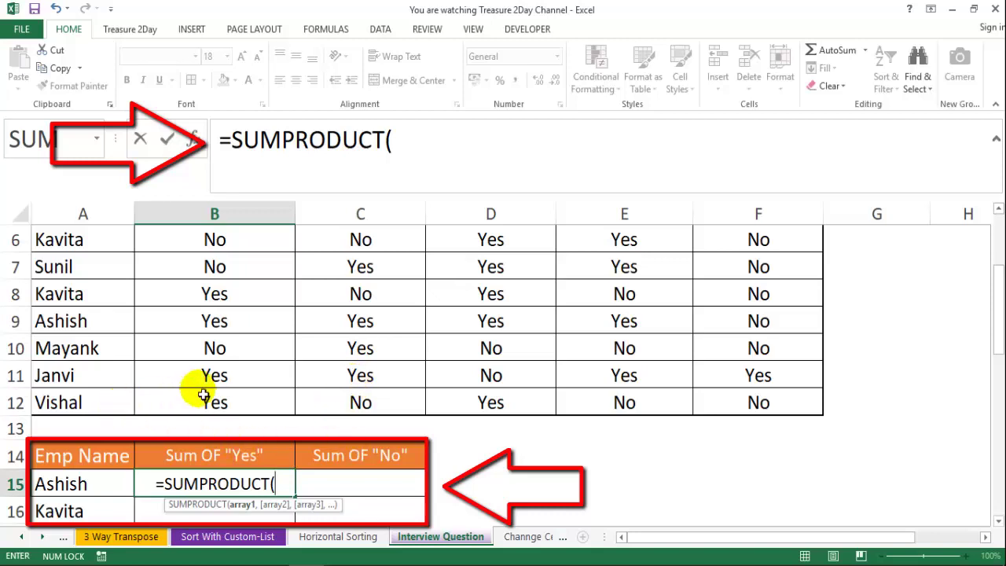
type("(")
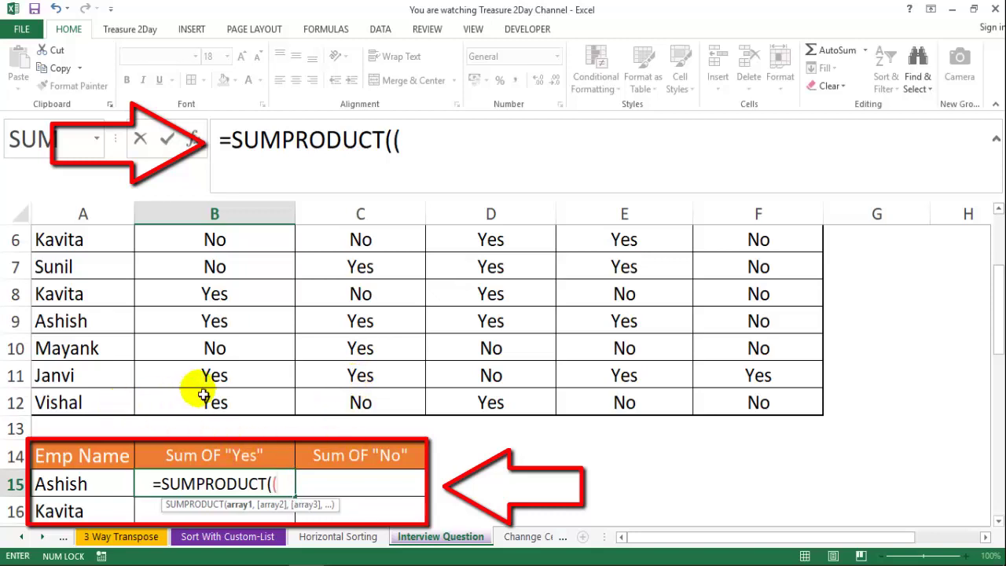
left_click_drag(98, 403, 96, 402)
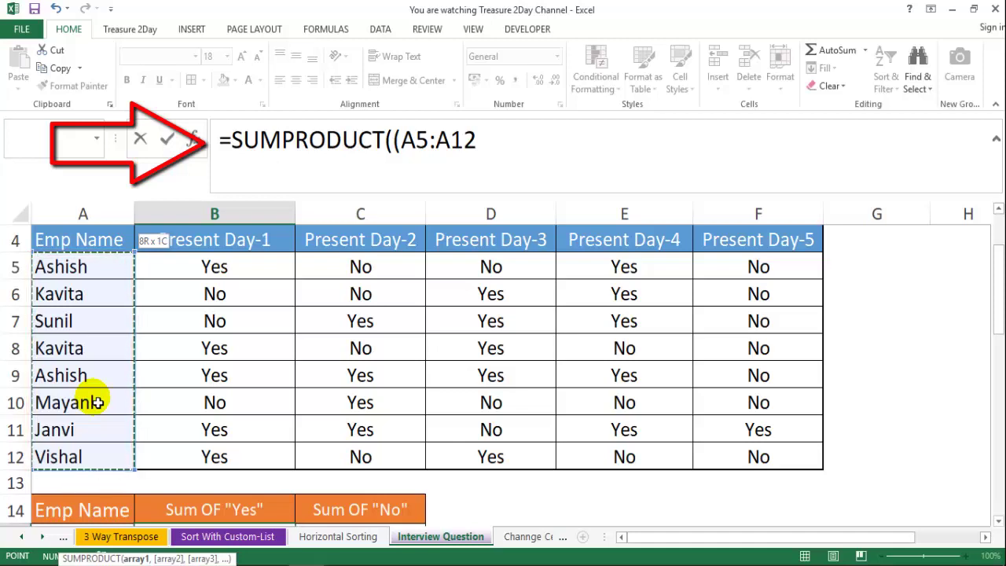
key("F4")
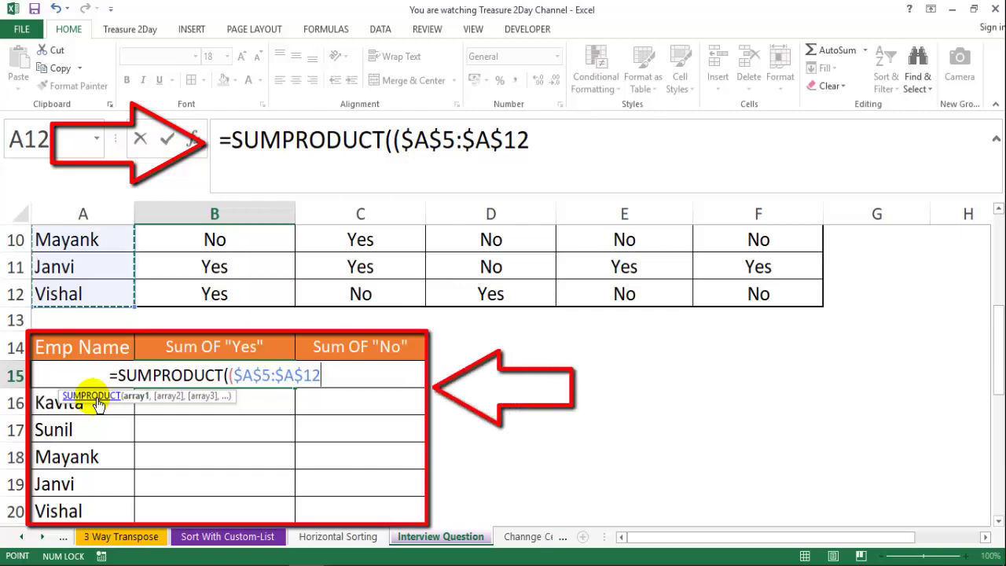
type("=")
left_click(86, 402)
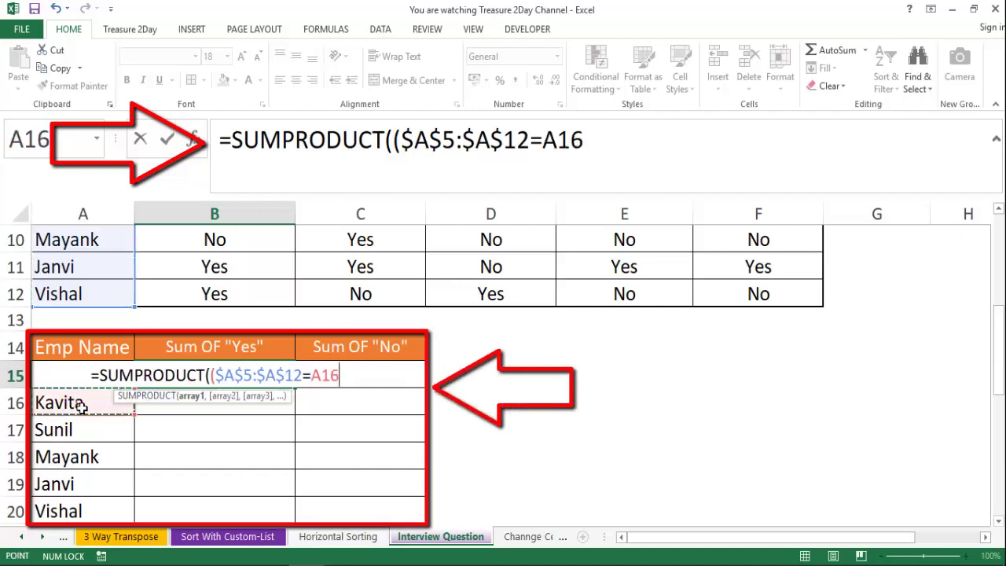
key("Up")
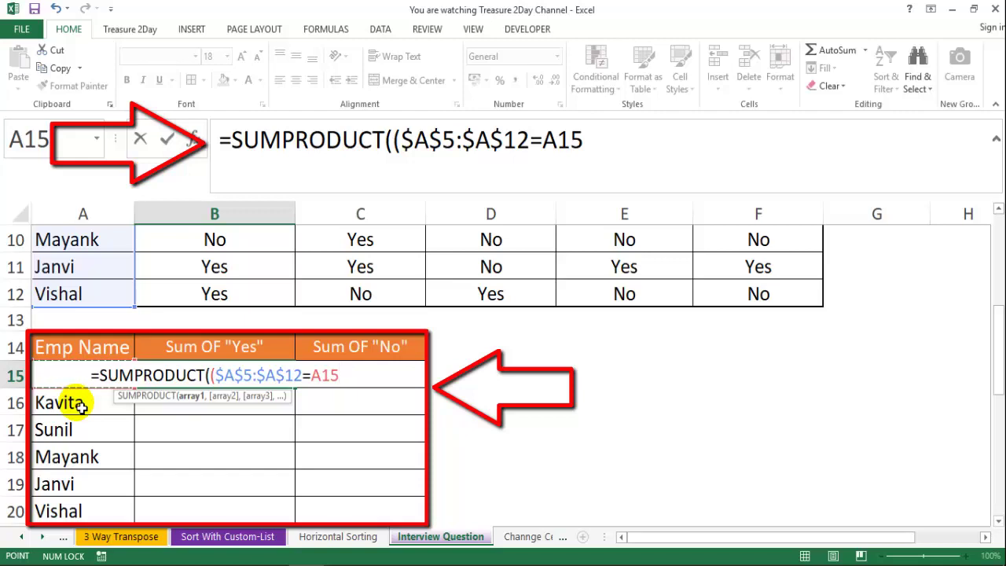
Step: Multiply by the ($B$5:$F$12="Yes") condition and enter the formula, giving 6
type(")")
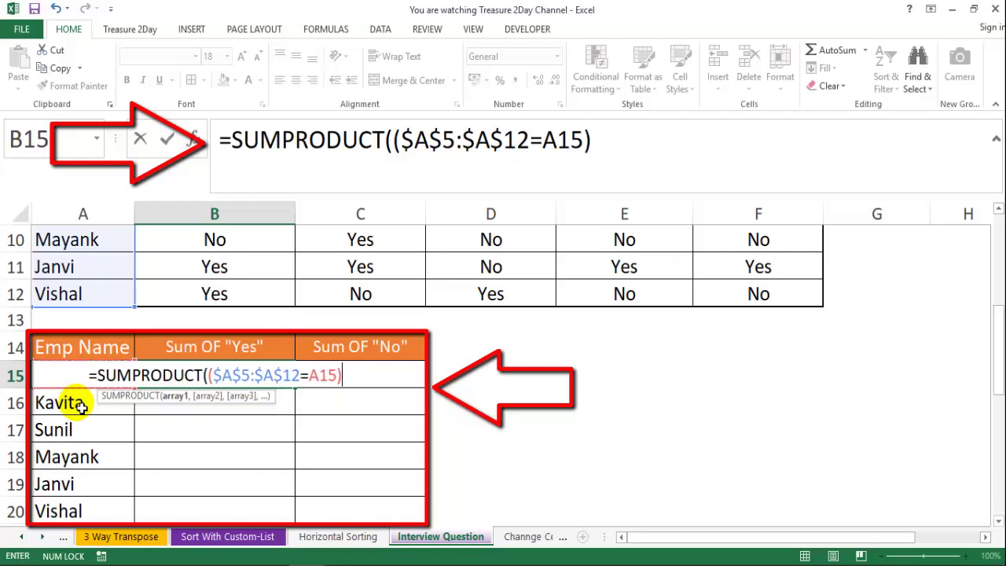
type("*")
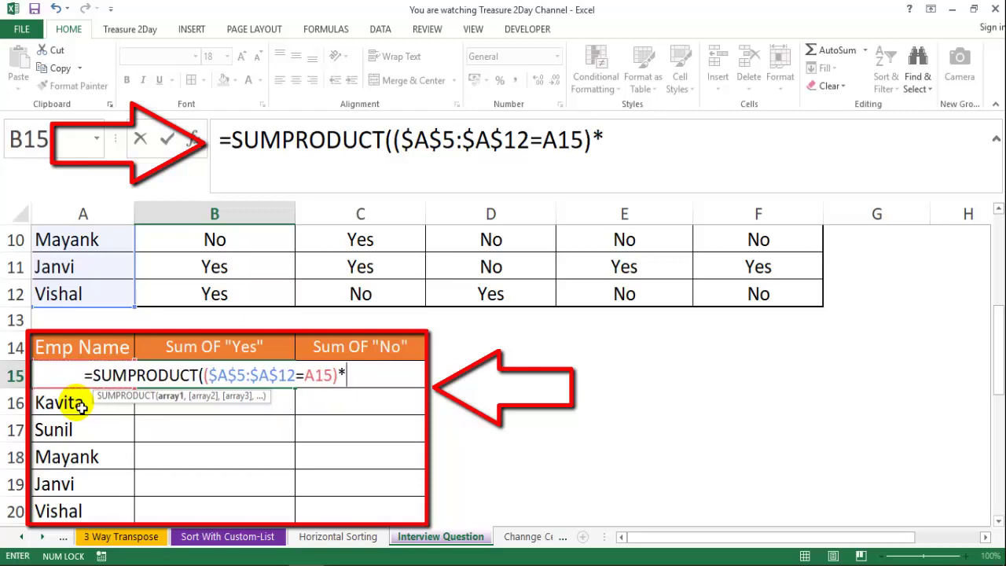
type("(")
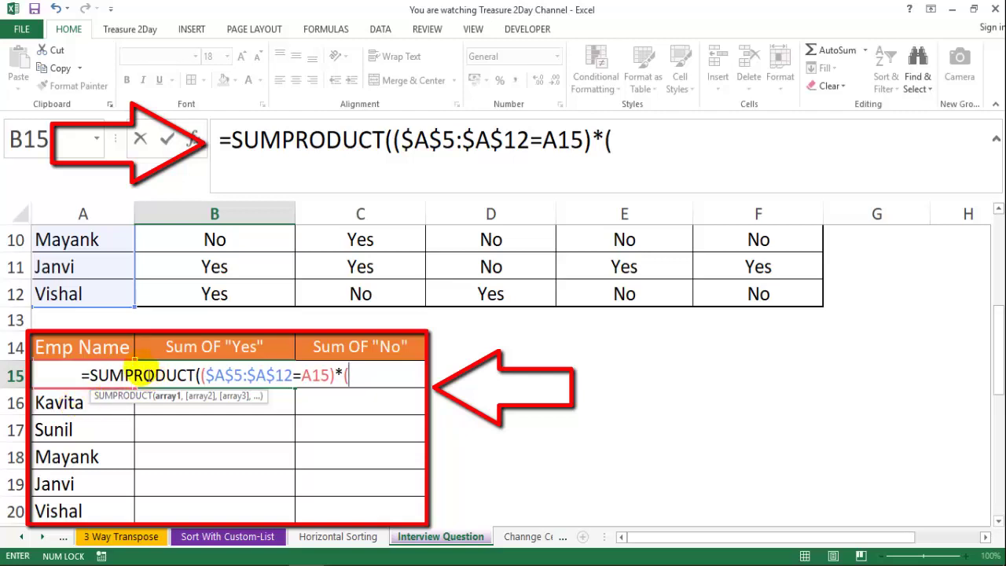
left_click(224, 297)
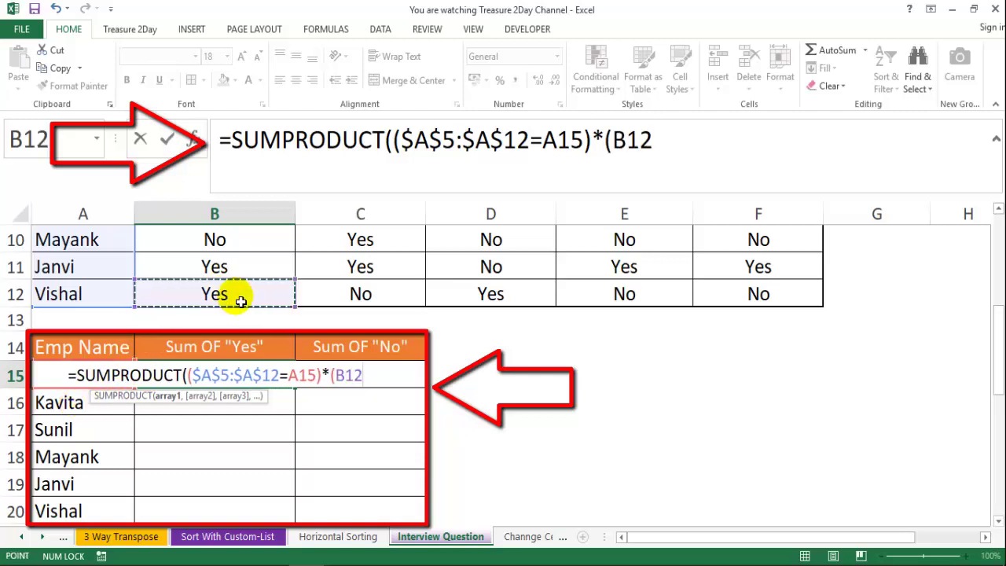
scroll(240, 301, "up", 2)
key("ctrl+shift+Right")
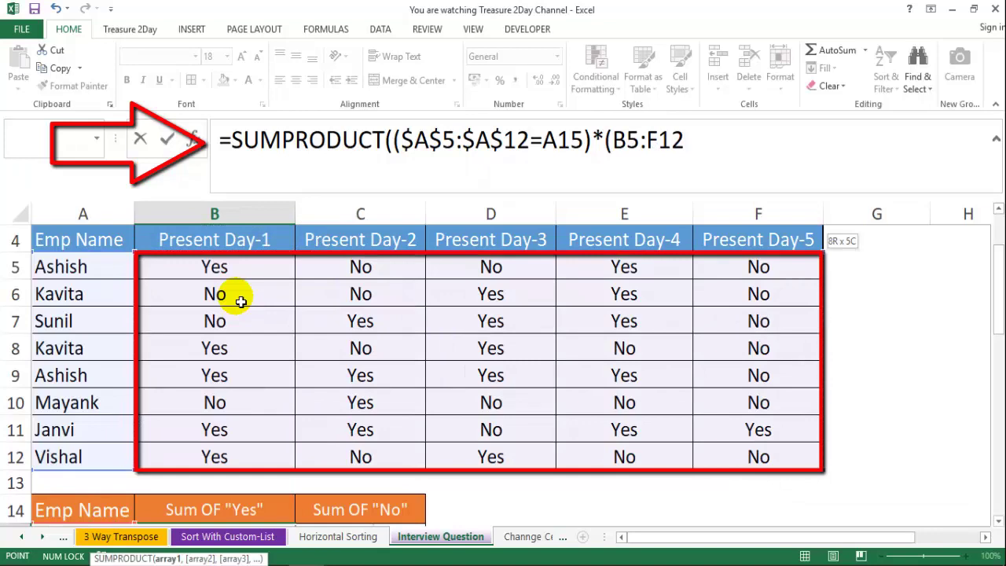
key("F4")
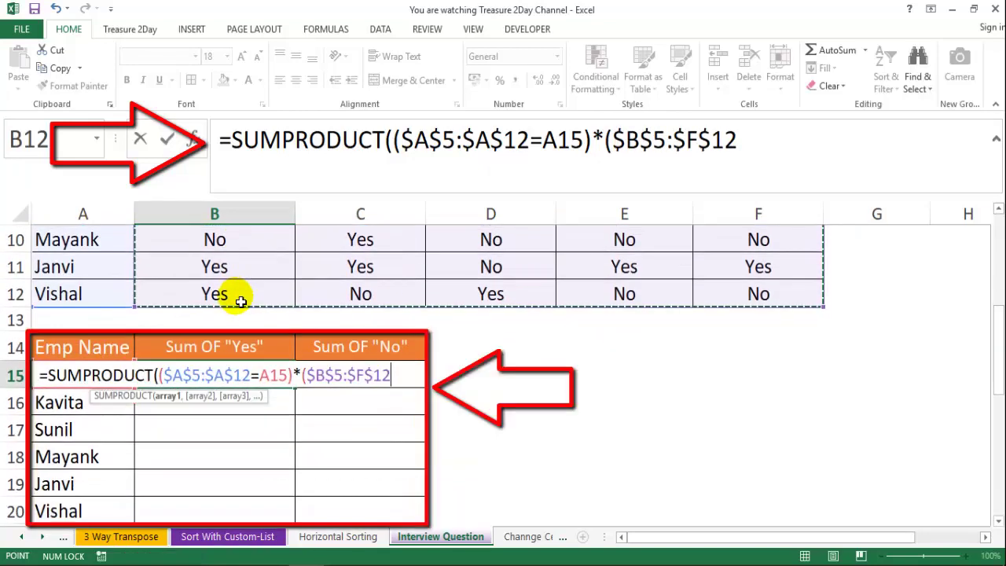
type("=")
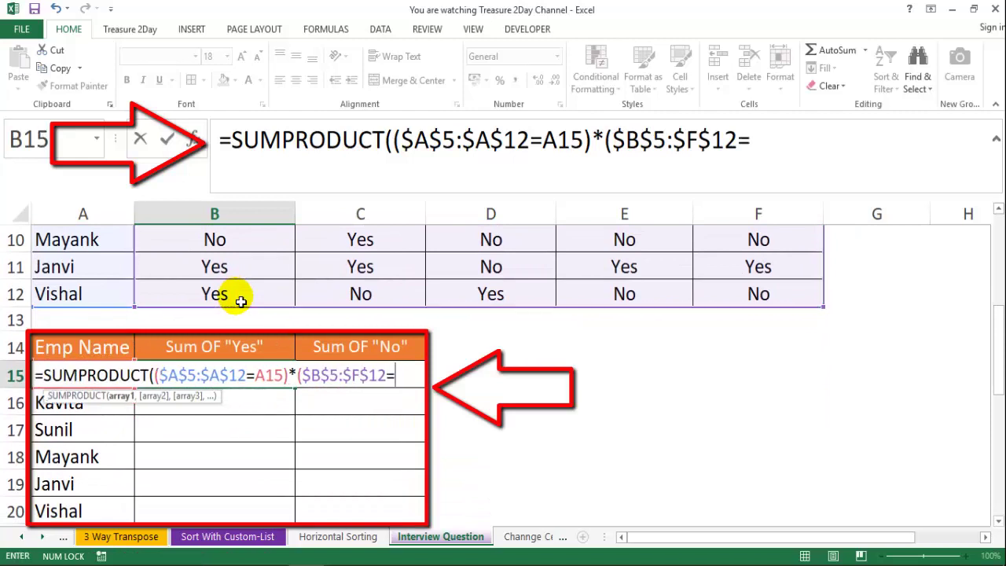
type("\"Yes")
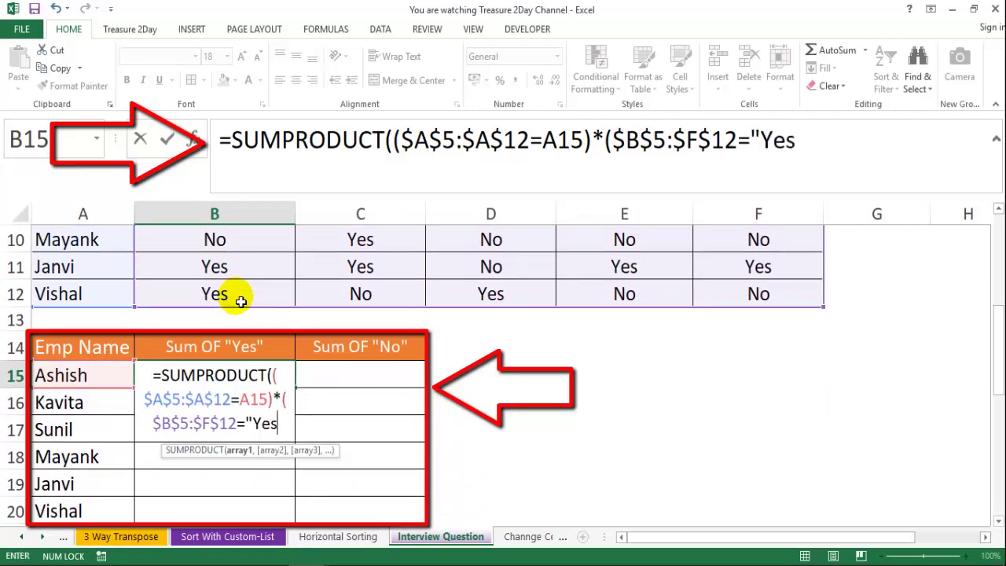
type("\")")
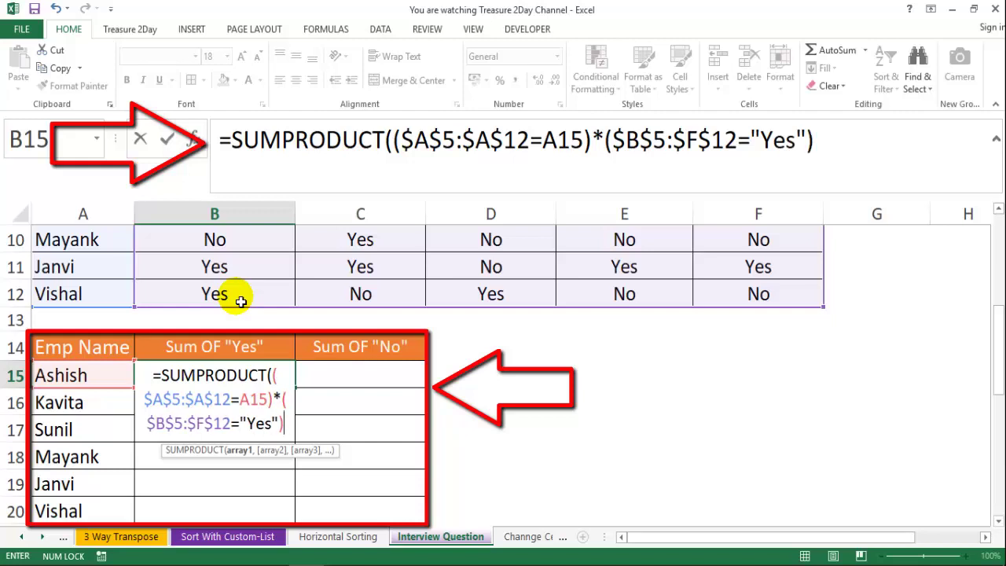
type(")")
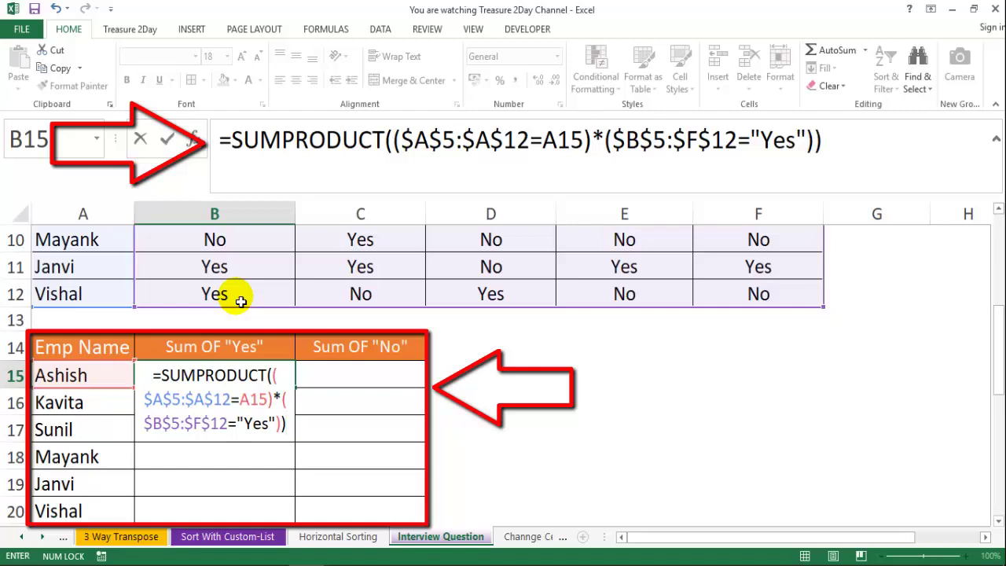
key("Return")
Step: Fill B15's Yes-count formula down to B20, giving 4, 3, 1, 4 and 2
key("Up")
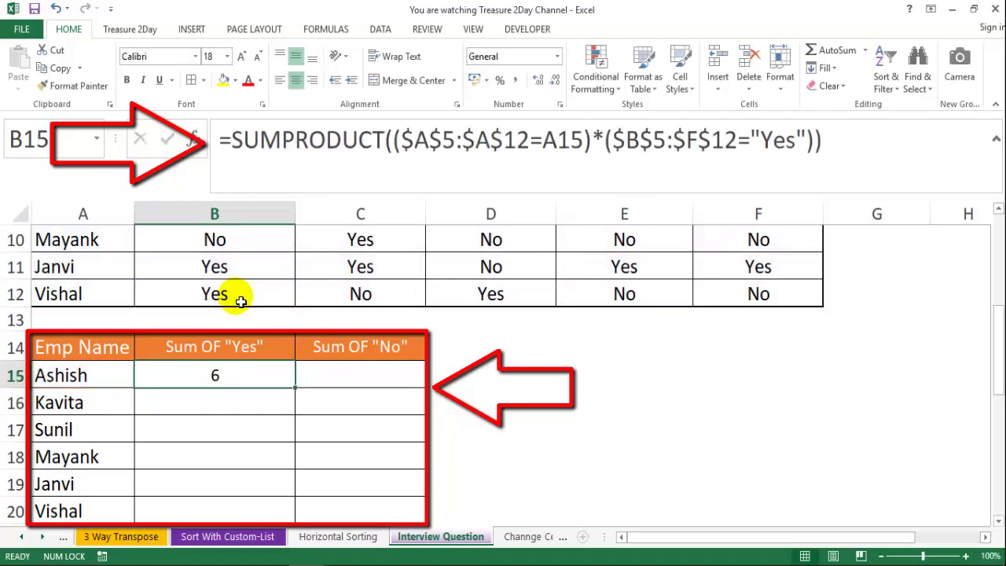
key("shift+Down")
key("shift+Down")
key("shift+Down")
key("shift+Down")
key("shift+Down")
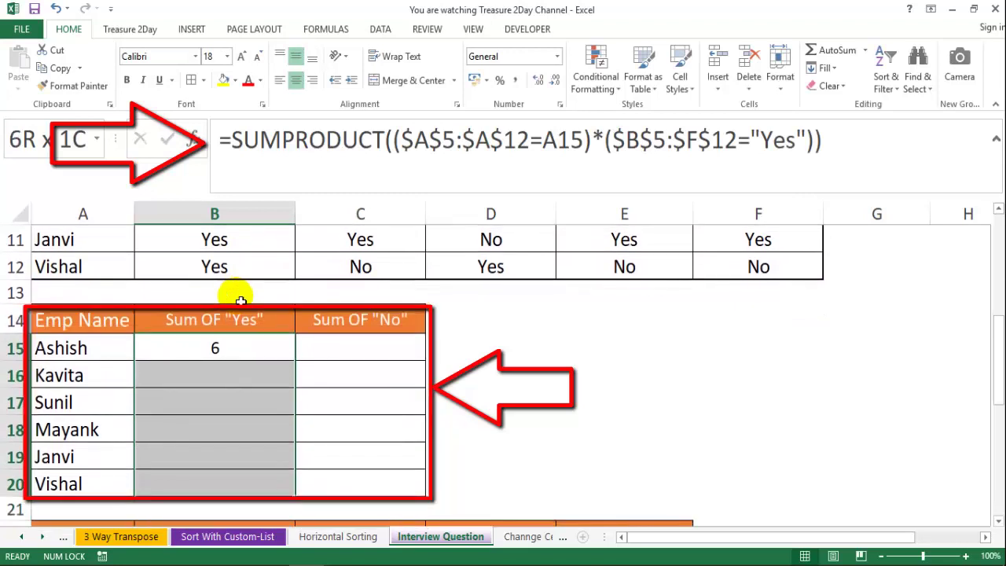
key("ctrl+d")
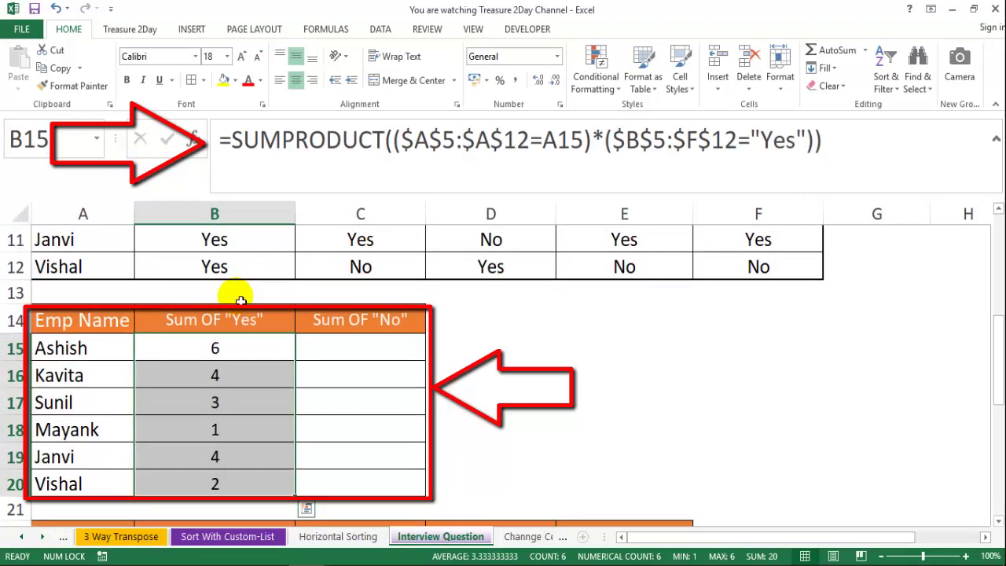
left_click(234, 351)
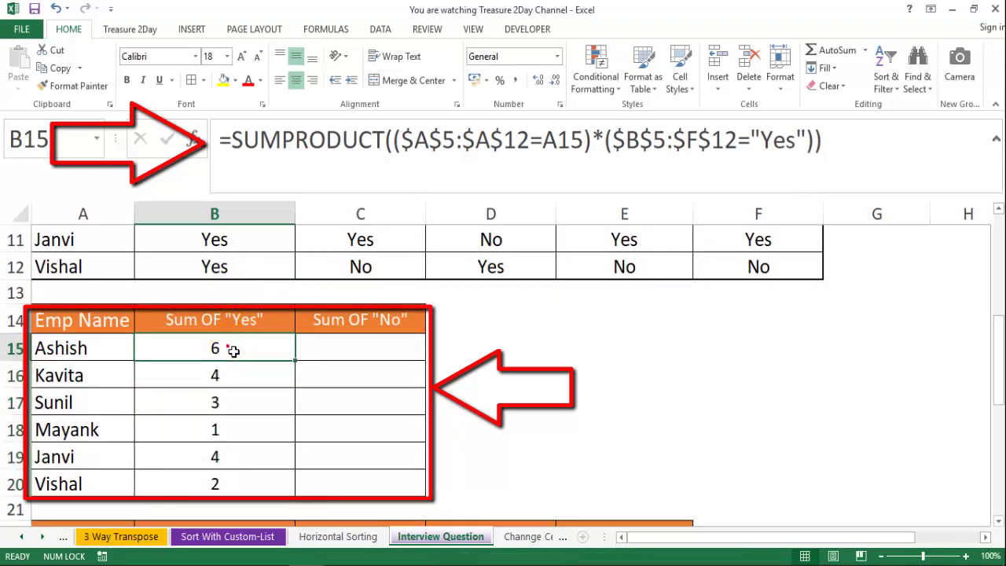
left_click(399, 151)
key("shift+Right")
key("shift+Right")
key("shift+Right")
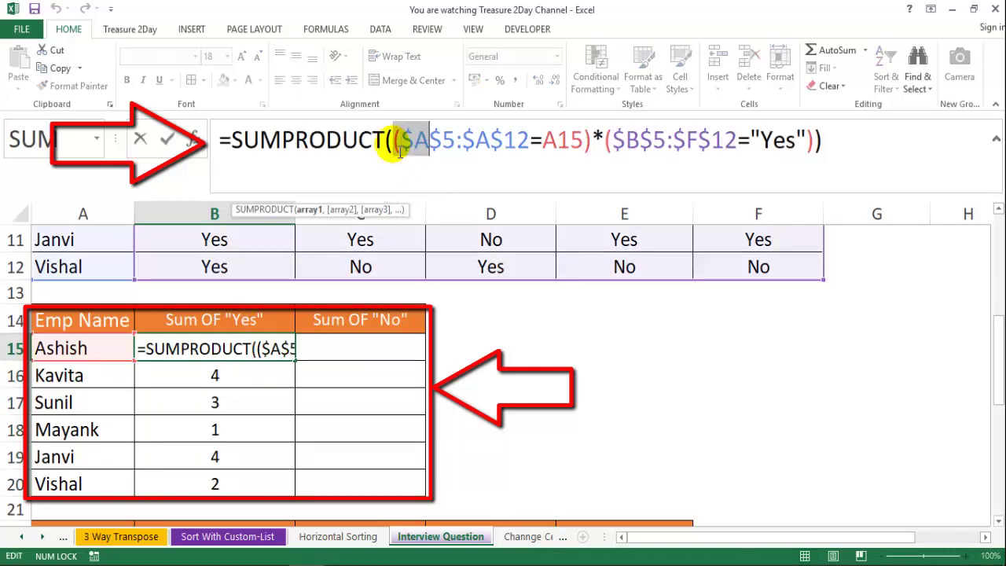
key("shift+Right")
key("shift+Right")
key("shift+Right")
key("shift+Right")
key("shift+Right")
key("shift+Right")
key("shift+Right")
key("shift+Right")
key("shift+Right")
key("shift+Right")
key("shift+Right")
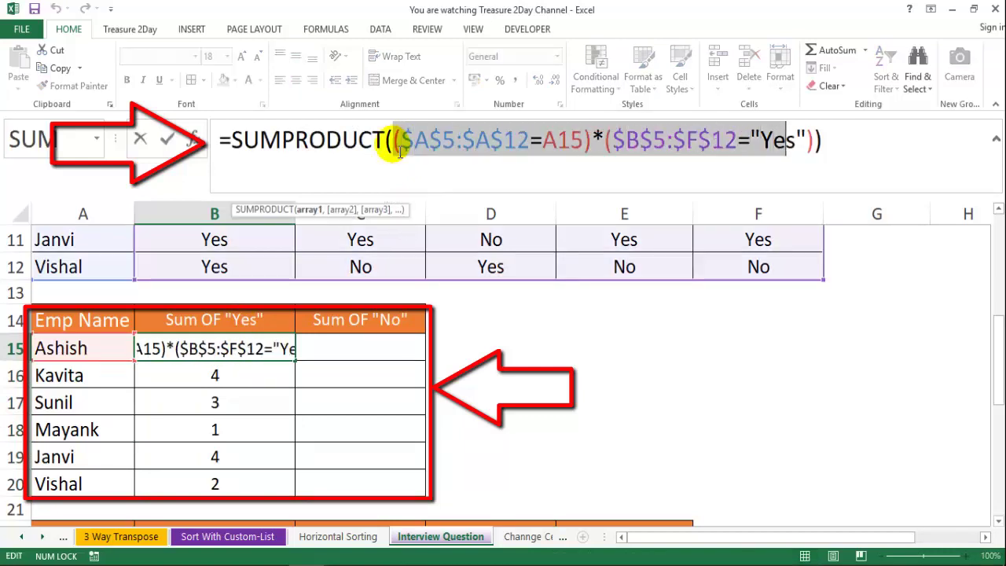
key("shift+Right")
key("shift+Right")
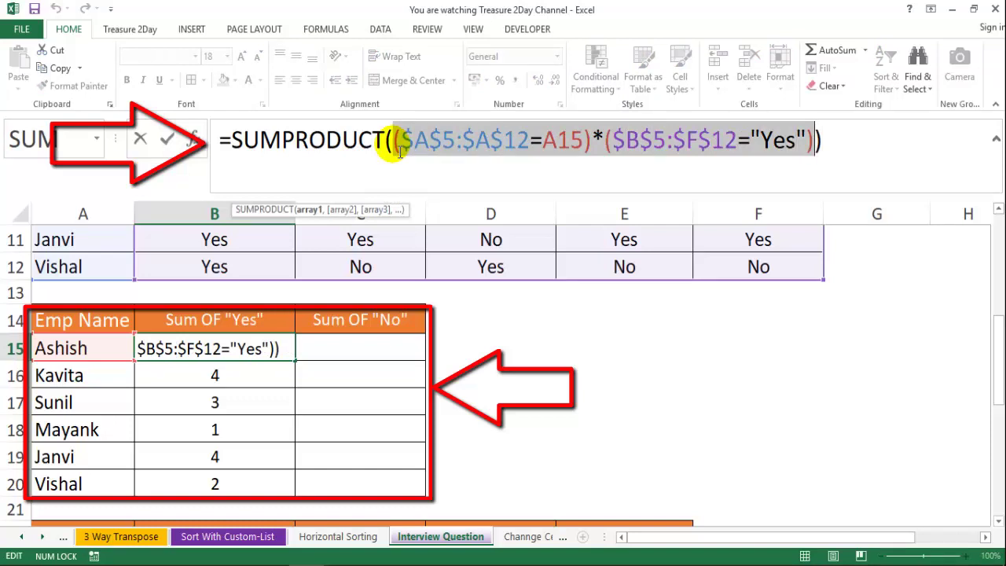
key("F9")
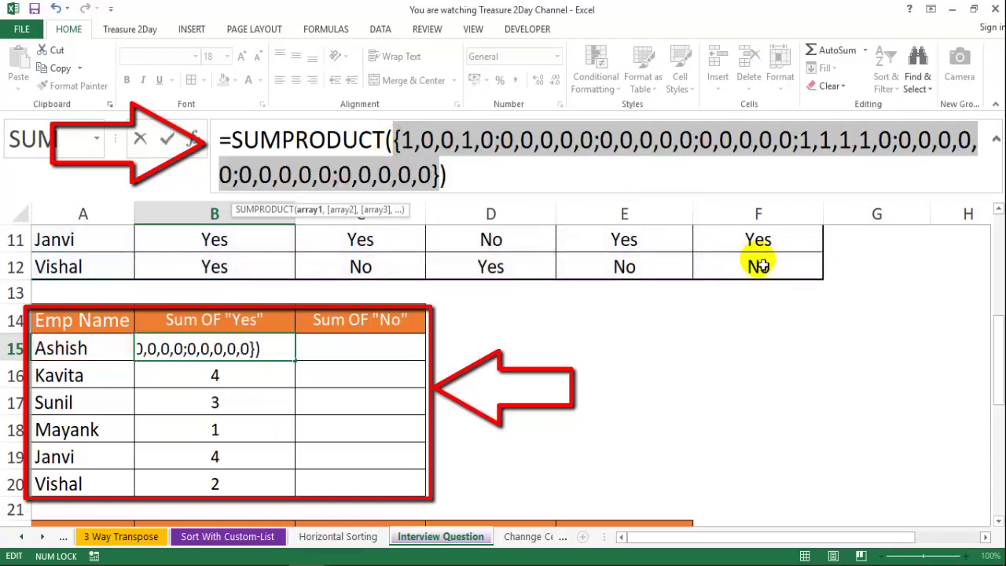
left_click_drag(998, 345, 999, 268)
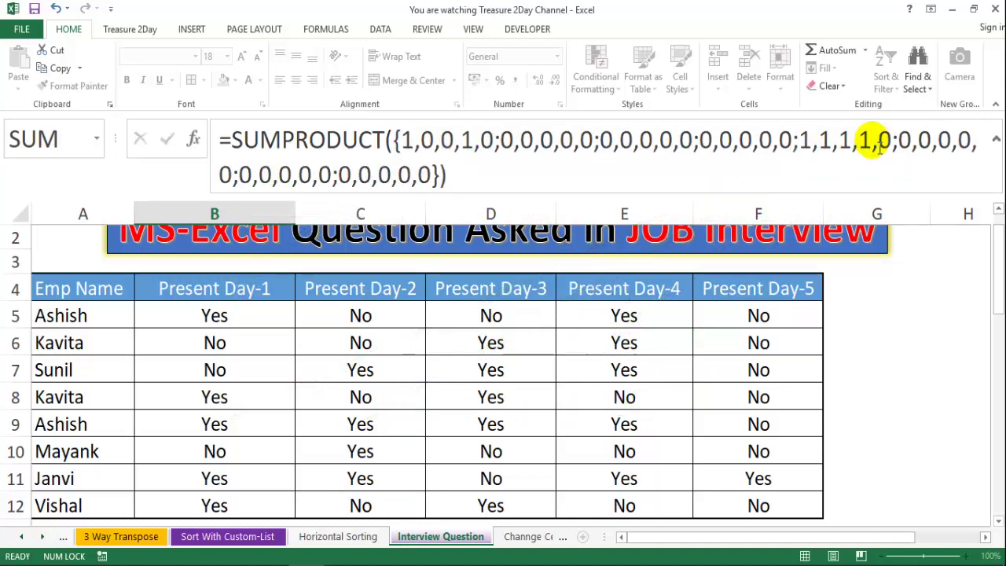
key("Escape")
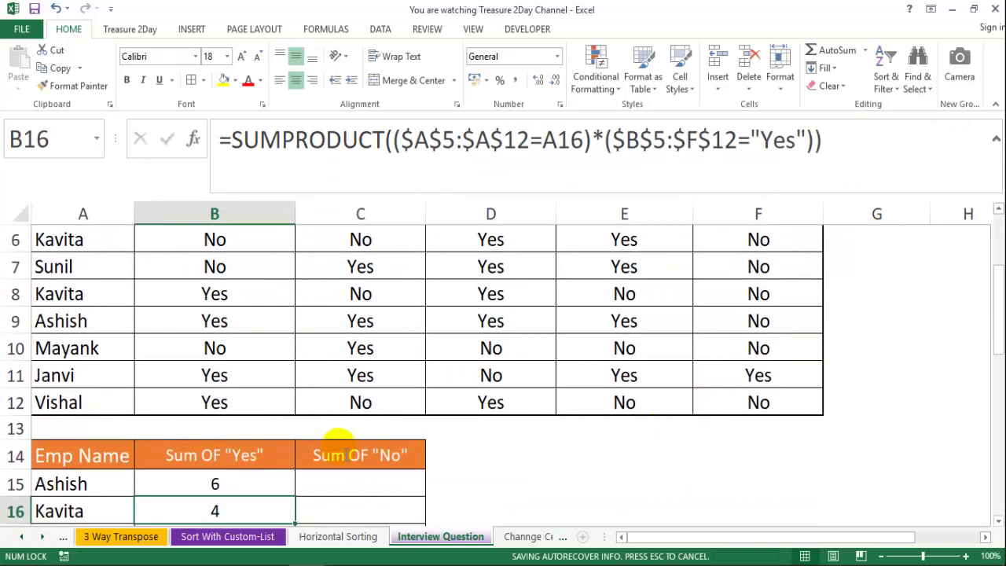
left_click(257, 485)
key("Down")
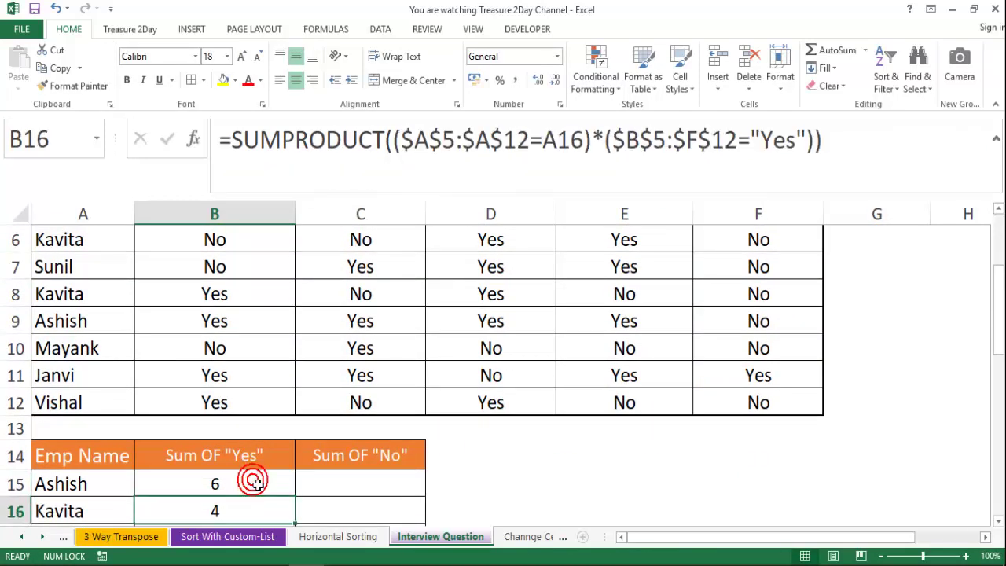
key("Down")
key("Down")
key("Down")
left_click(258, 485)
key("Up")
key("Up")
key("Up")
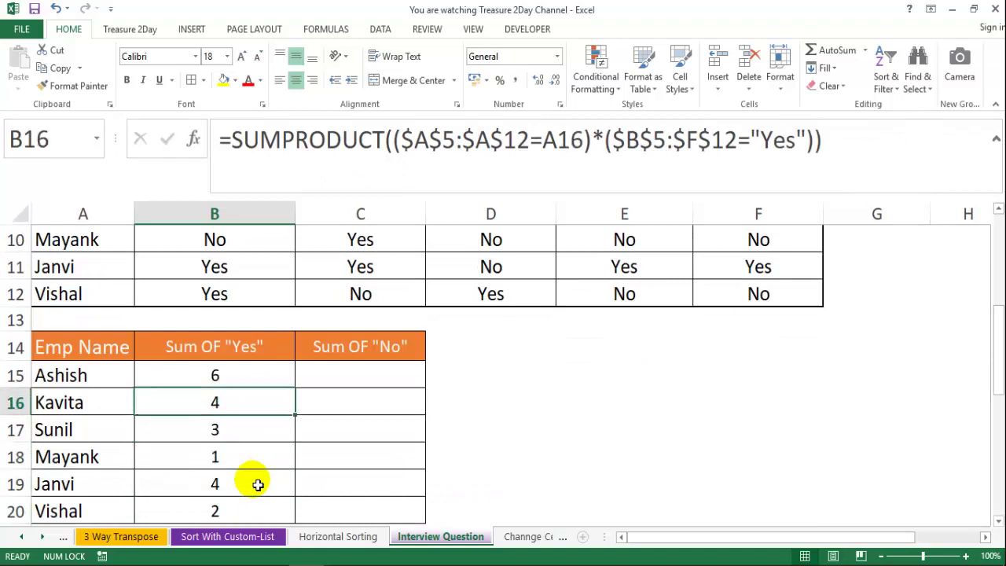
key("Up")
key("Right")
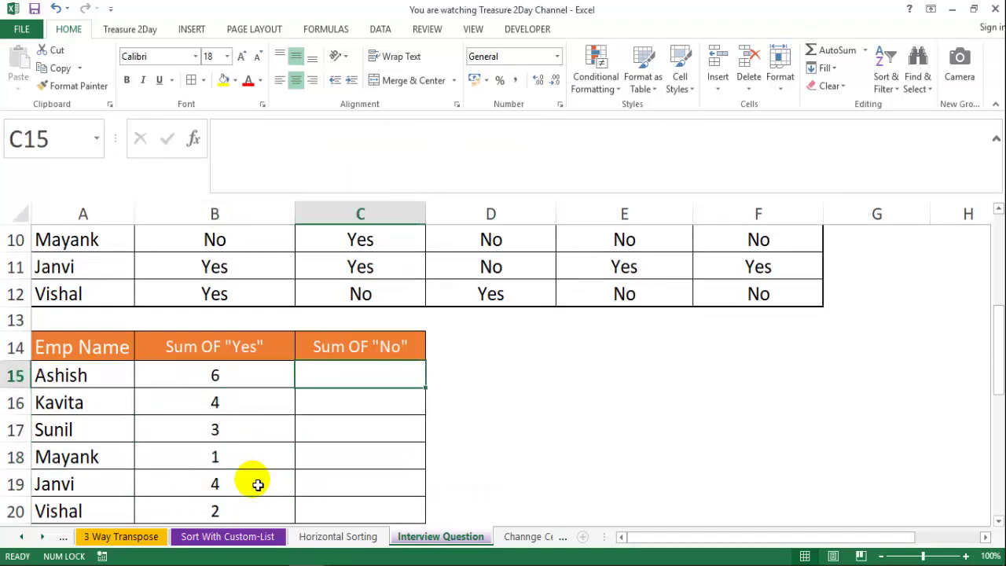
Step: Start C15's SUMPRODUCT with the name test ($A$5:$A$12=A15)
type("=s")
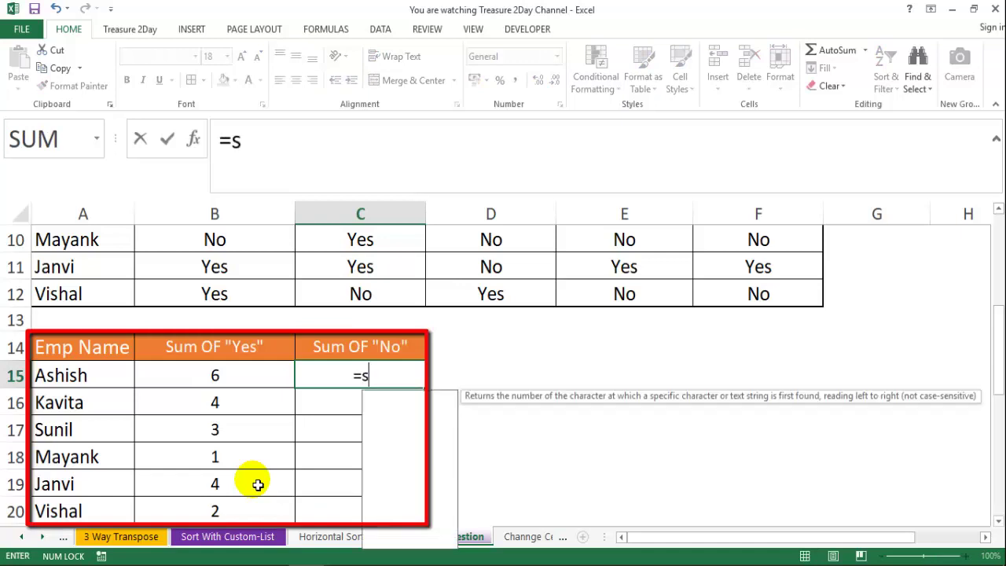
type("umpro")
key("Tab")
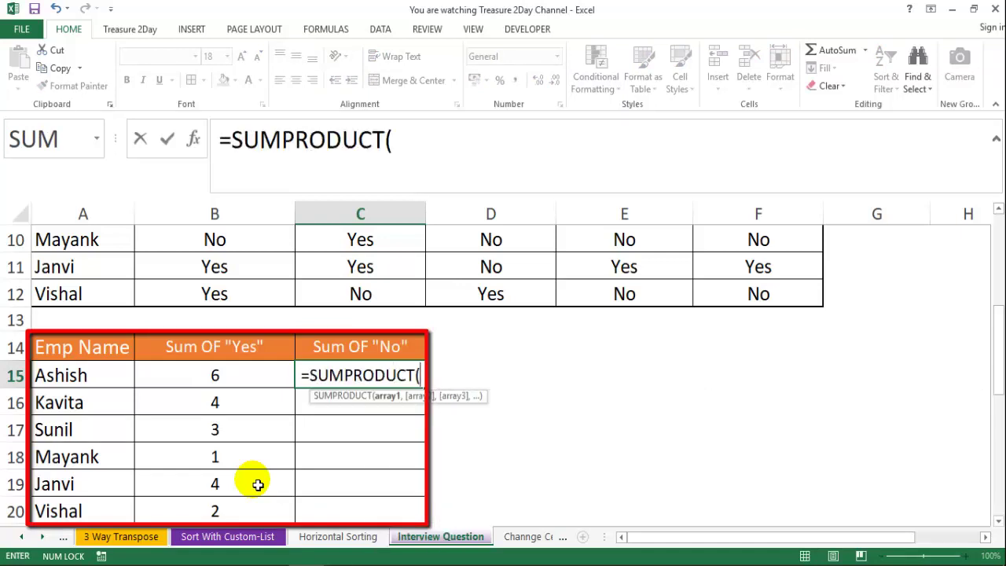
type("(")
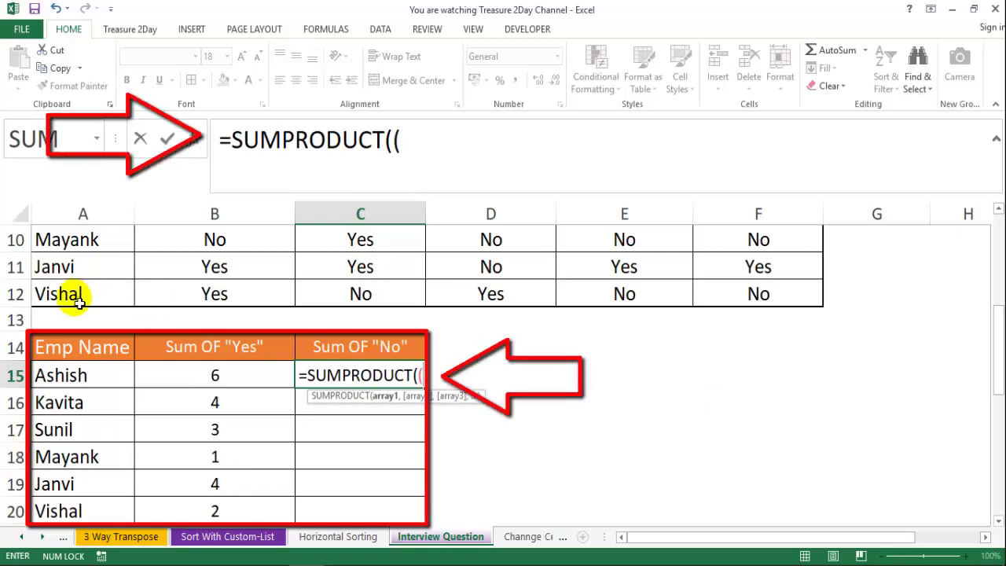
left_click_drag(79, 302, 80, 302)
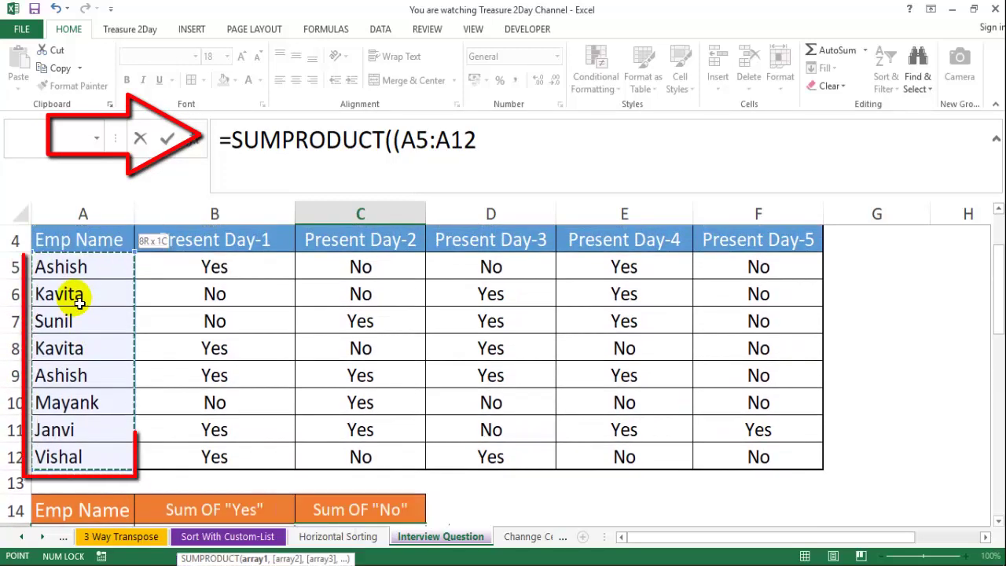
key("F4")
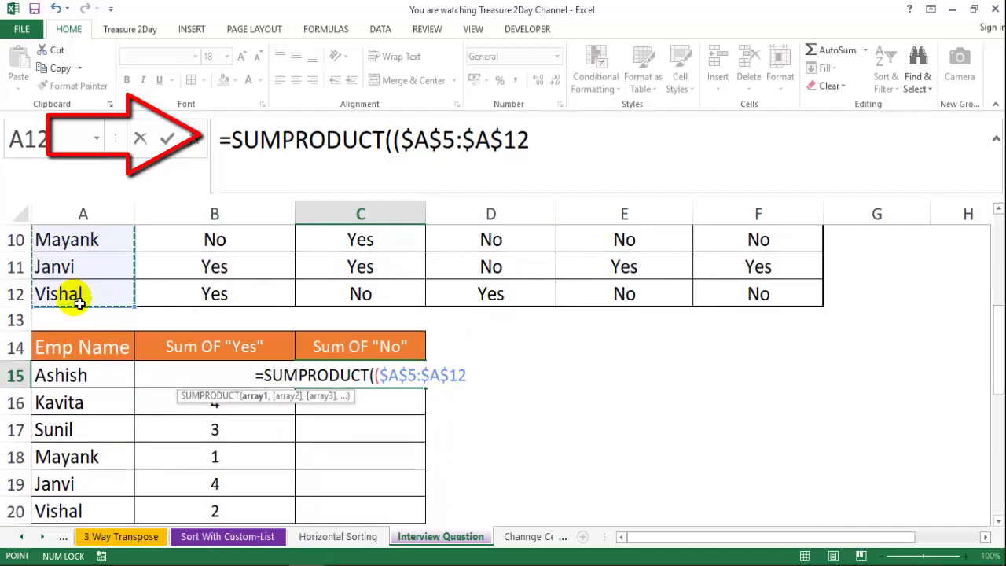
type("=")
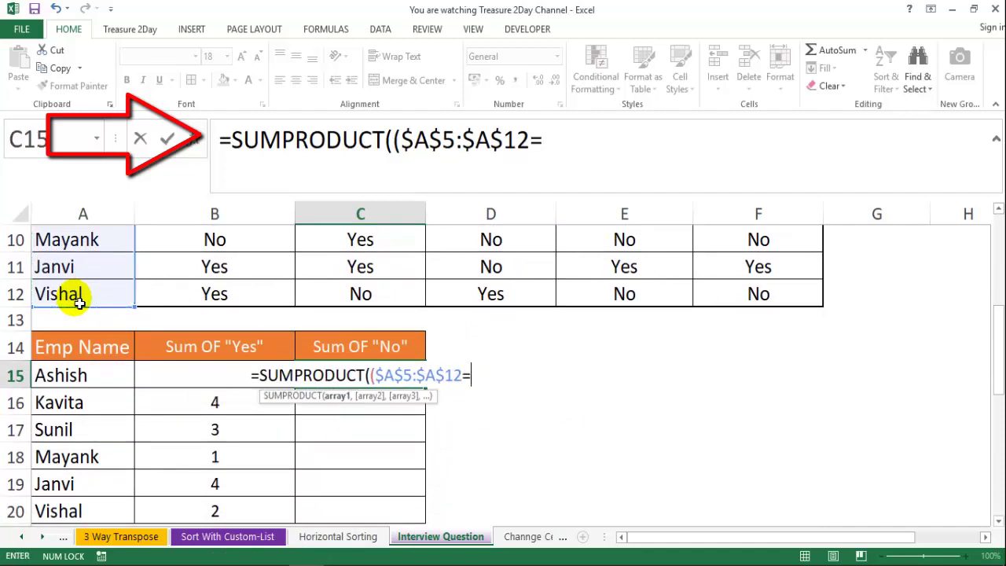
left_click(92, 377)
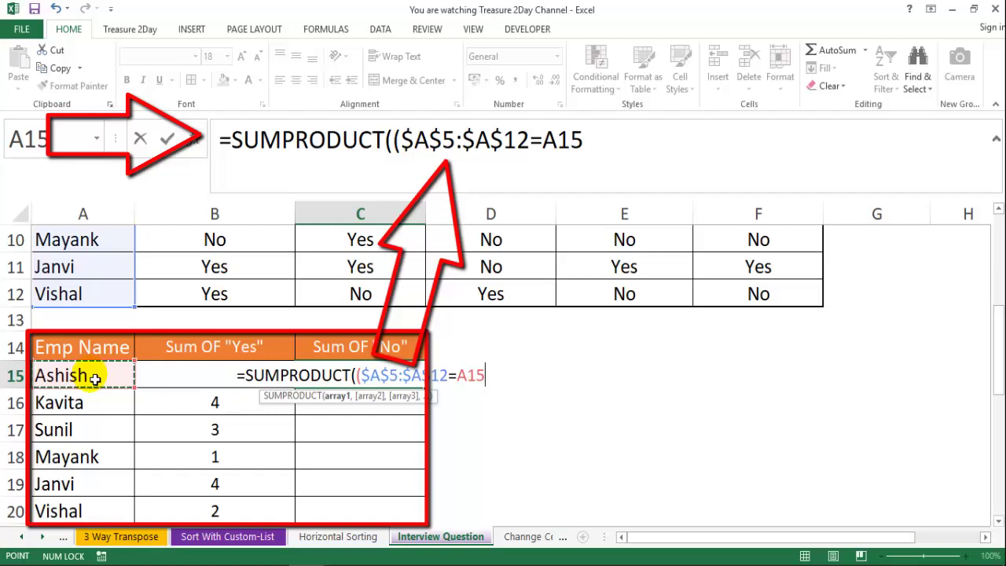
Step: Multiply by the ($B$5:$F$12="No") condition and enter the formula, giving 4
type(")")
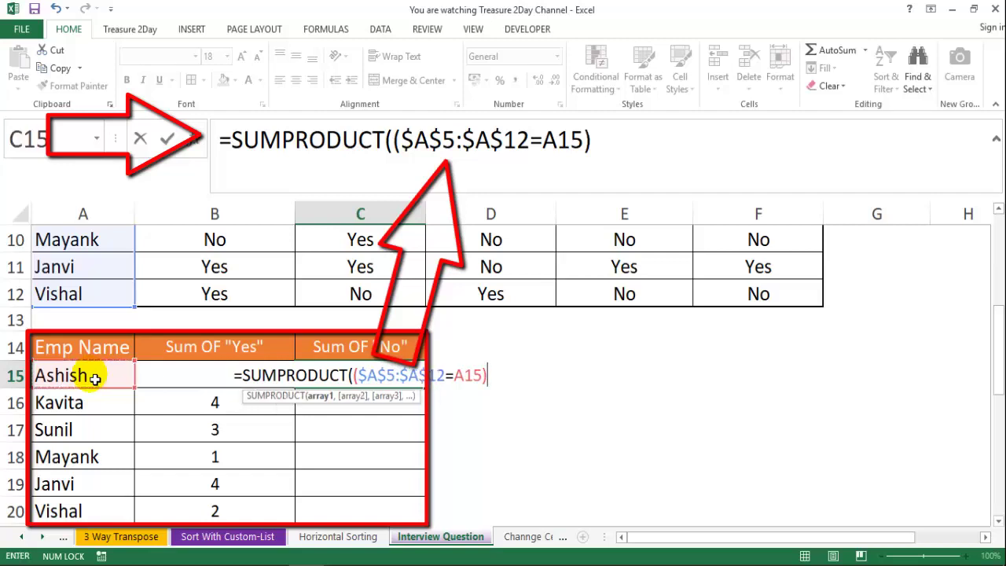
type("*")
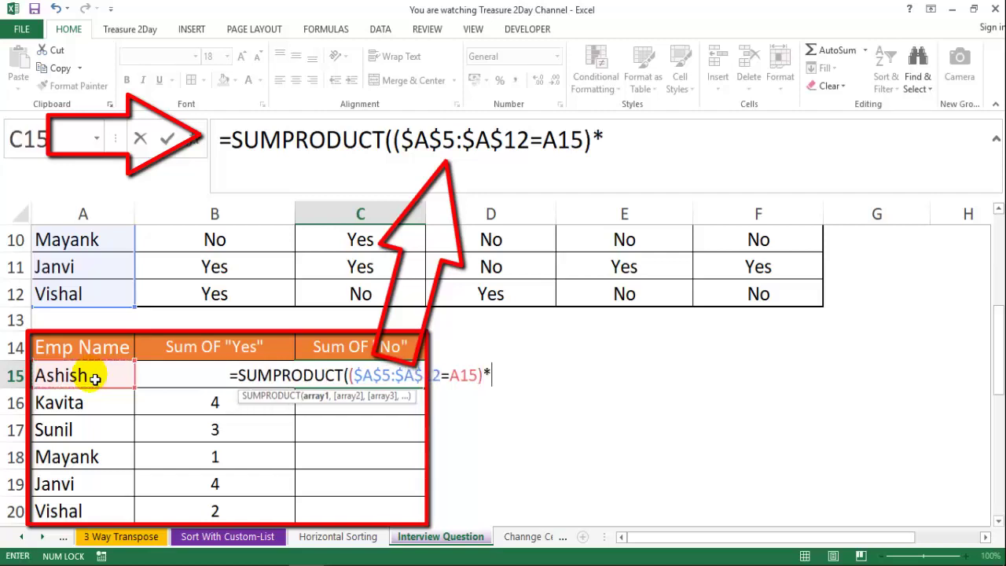
type("(")
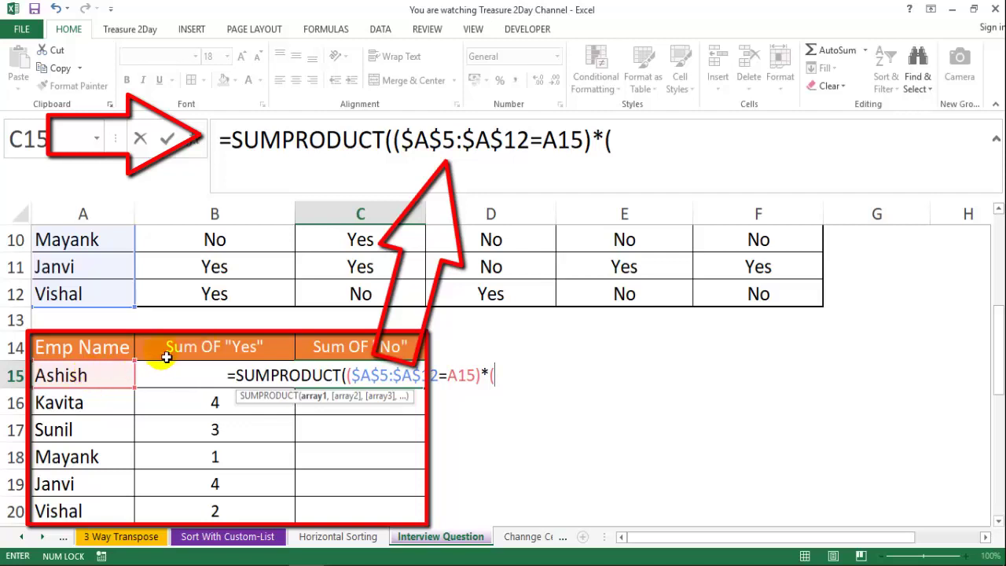
left_click(259, 291)
key("ctrl+shift+Up")
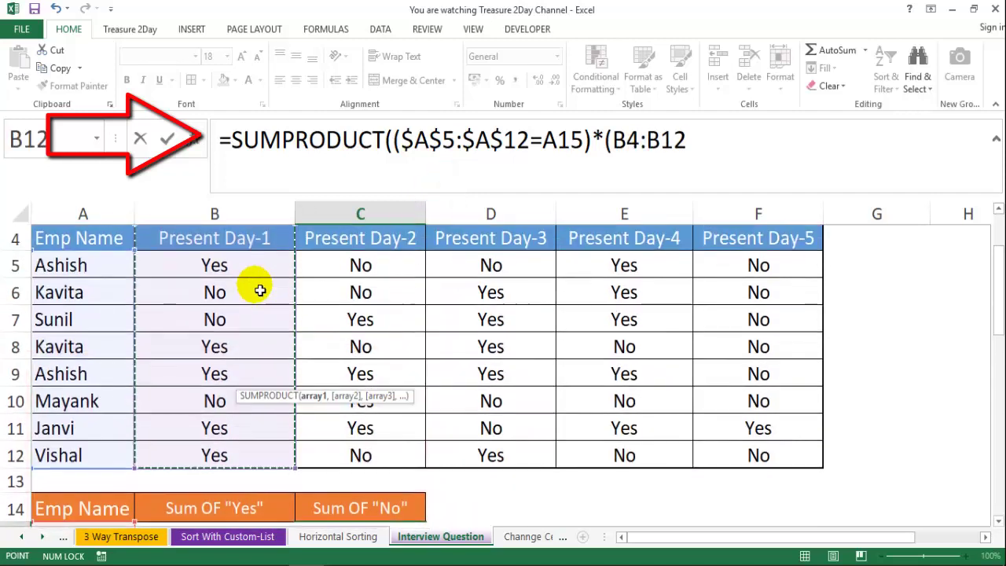
key("shift+Down")
key("ctrl+shift+Right")
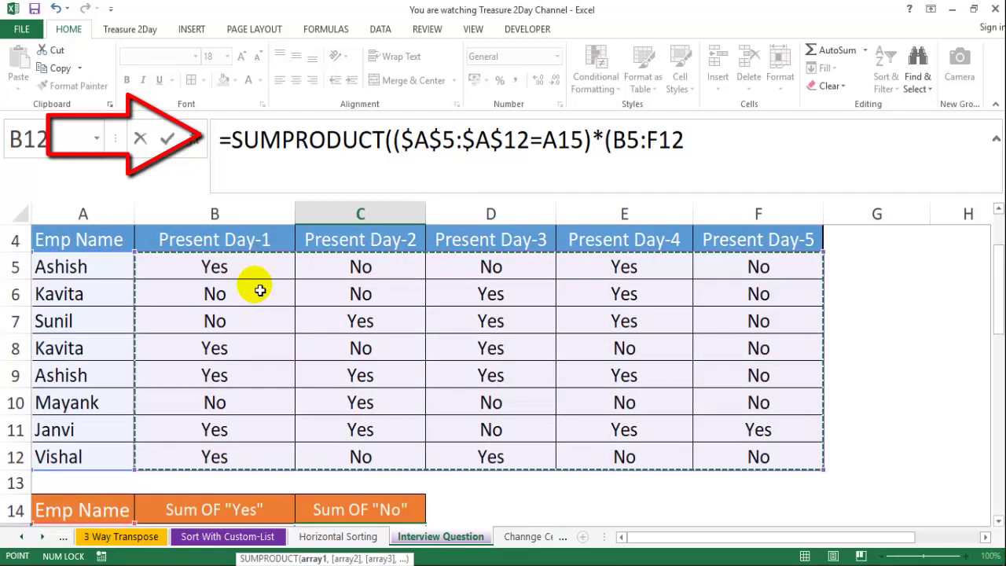
key("F4")
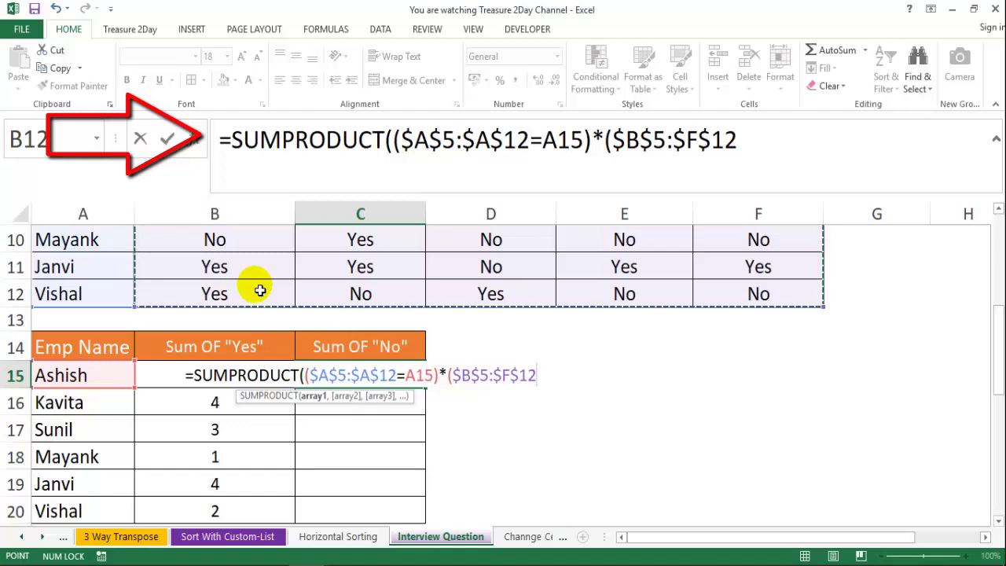
type("=")
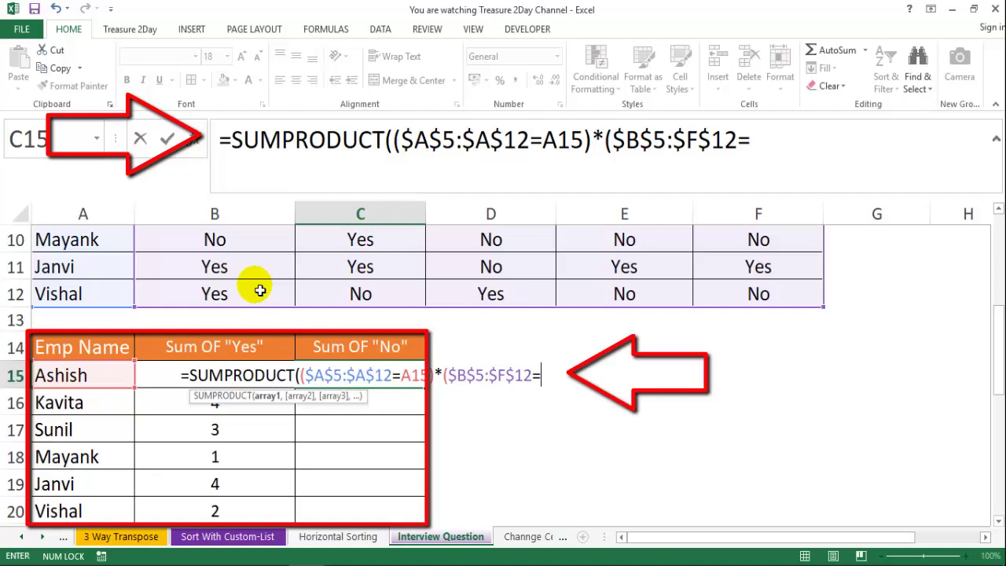
type("\"")
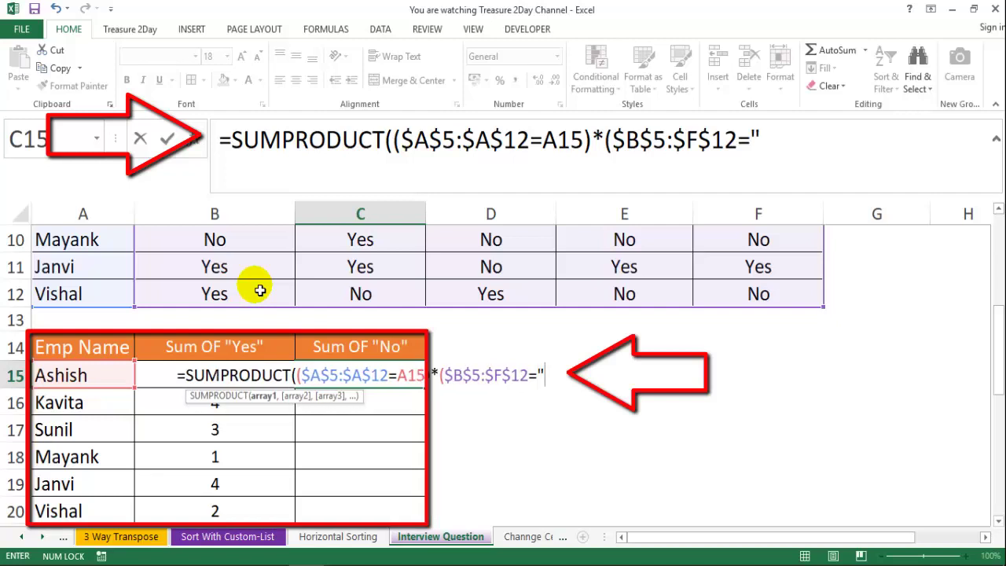
type("No")
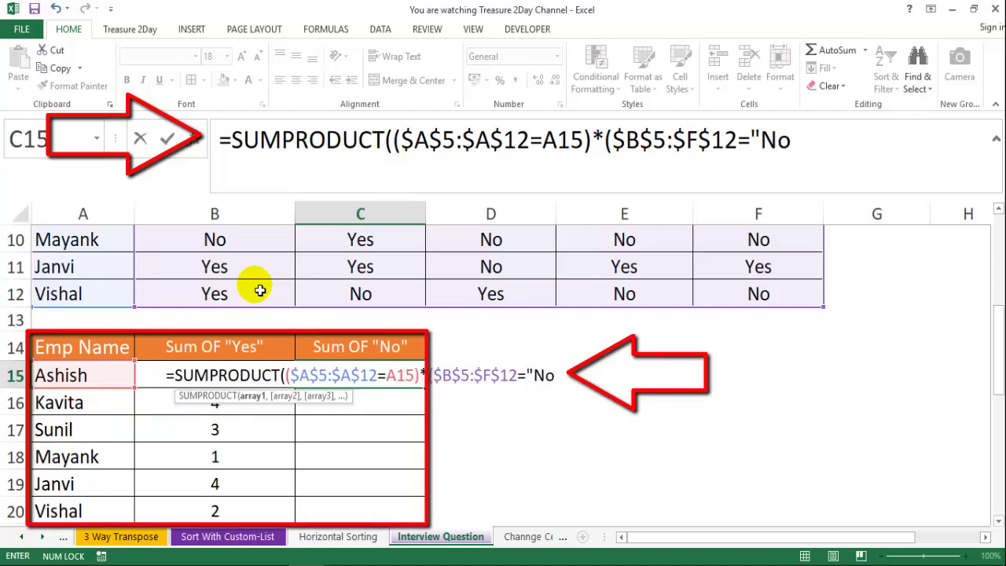
type("\"")
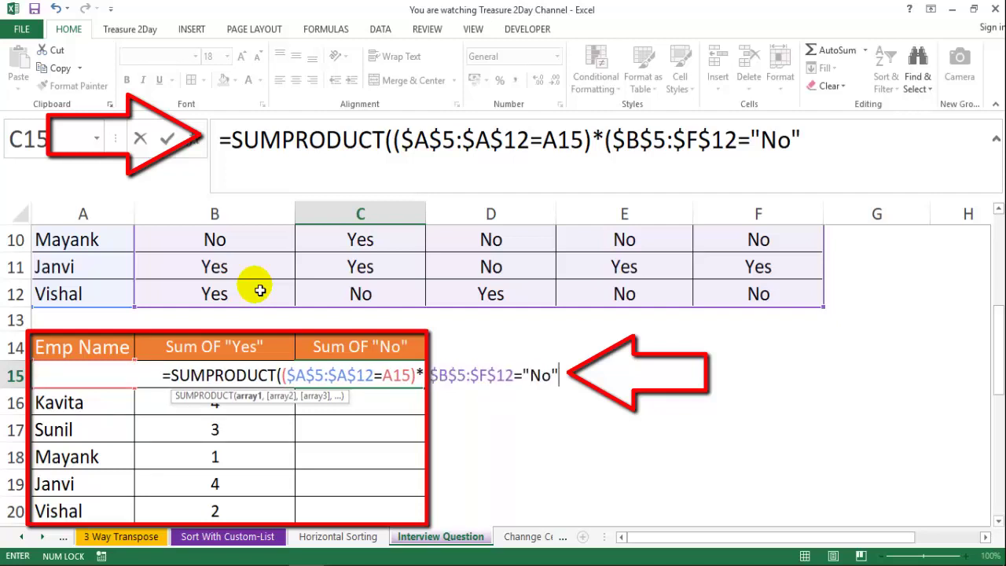
type("))")
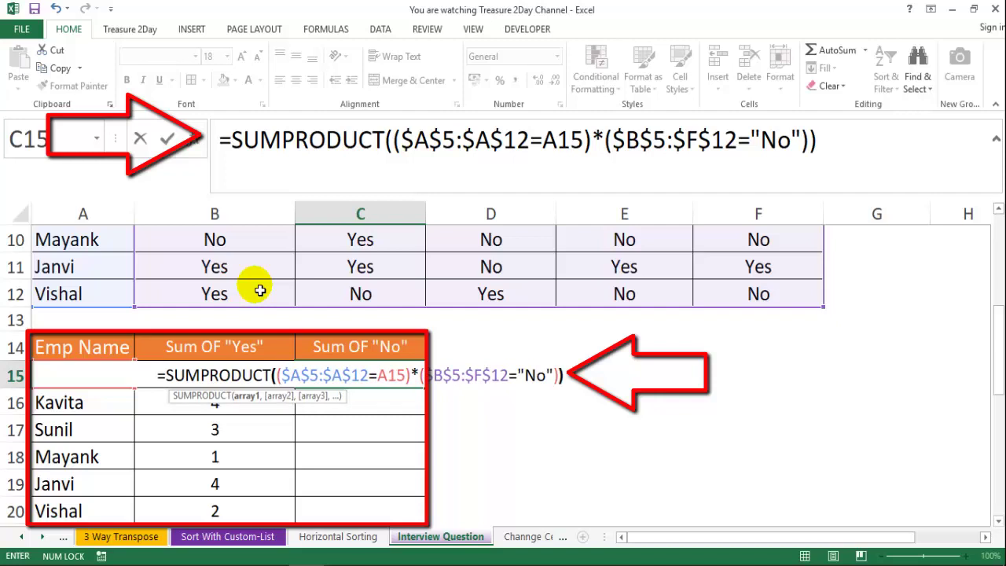
key("Return")
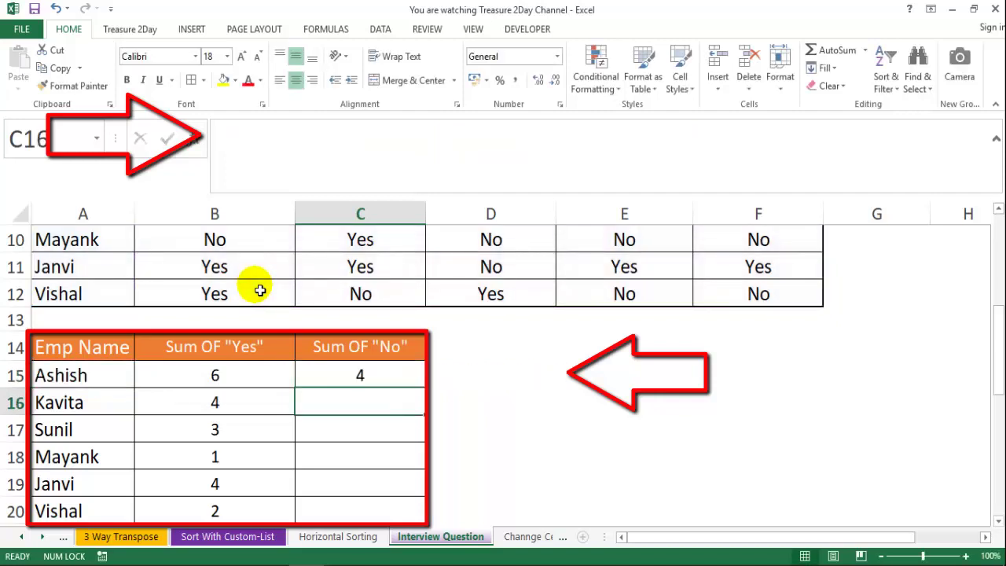
Step: Fill the No-count formula down C15:C20, giving 6, 2, 4, 1 and 3 below
key("Up")
key("shift+Down")
key("shift+Down")
key("shift+Down")
key("shift+Down")
key("shift+Down")
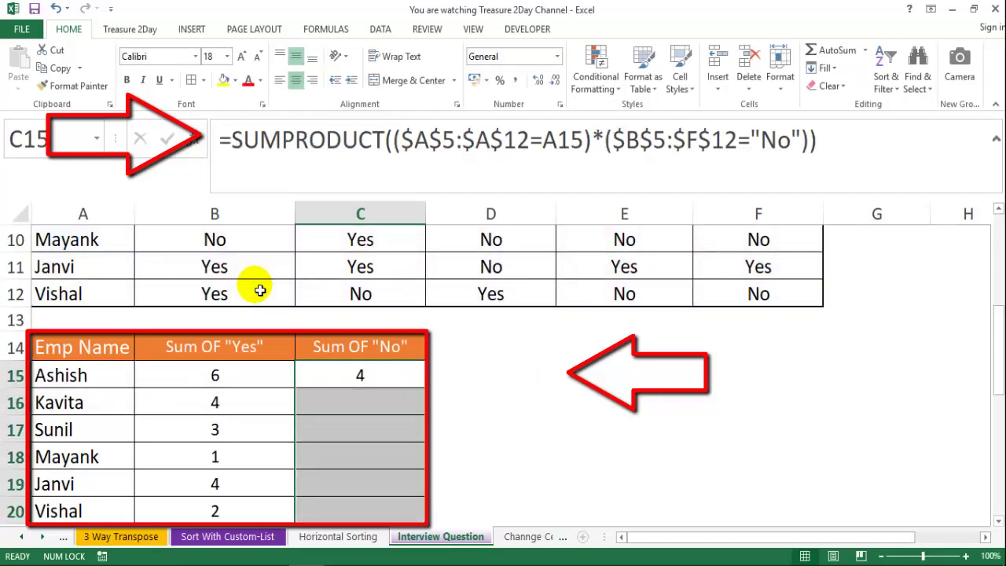
left_click(359, 291)
key("Down")
key("Down")
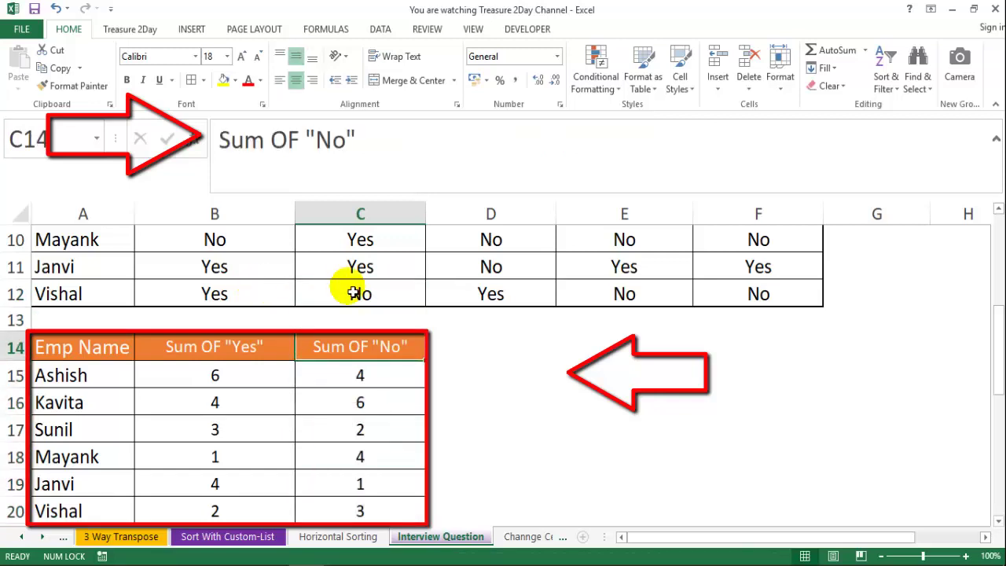
key("Down")
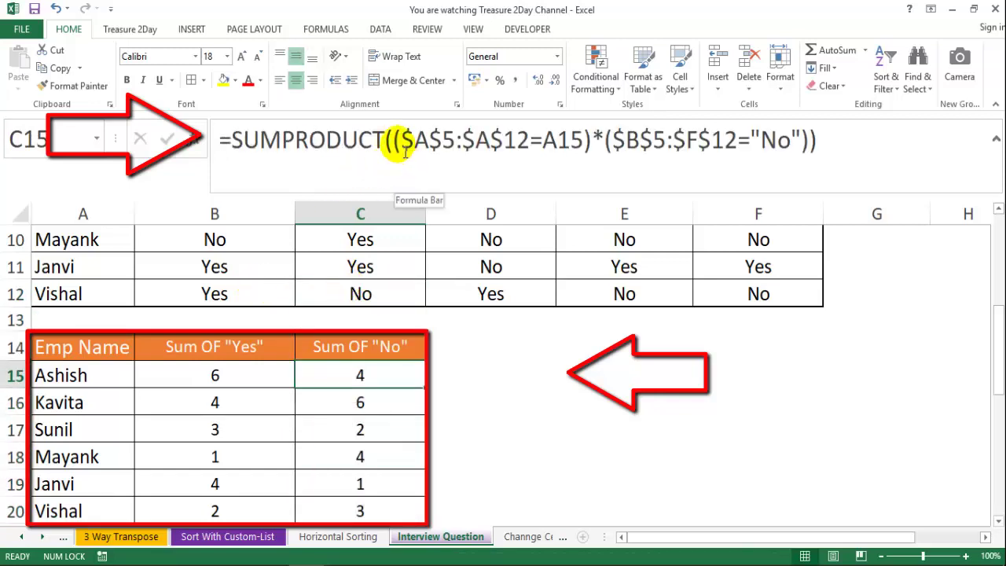
Step: Evaluate C15's condition product with F9 into its 1/0 array and commit, still totalling 4
left_click(398, 148)
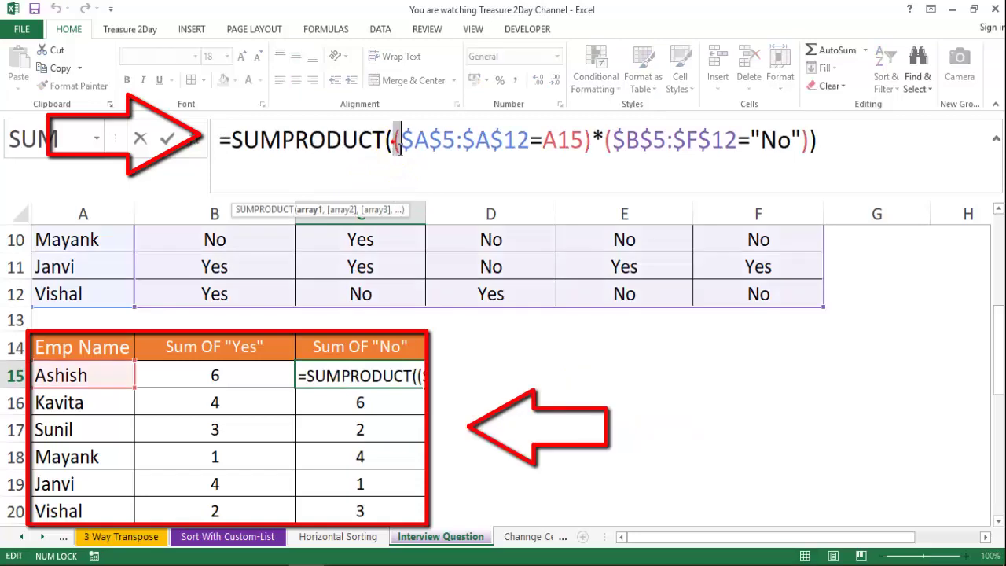
key("shift+Right")
key("shift+Right")
key("shift+Right")
key("shift+Right")
key("shift+Right")
key("shift+Right")
key("shift+Right")
key("shift+Right")
key("shift+Right")
key("shift+Right")
key("shift+Right")
key("shift+Right")
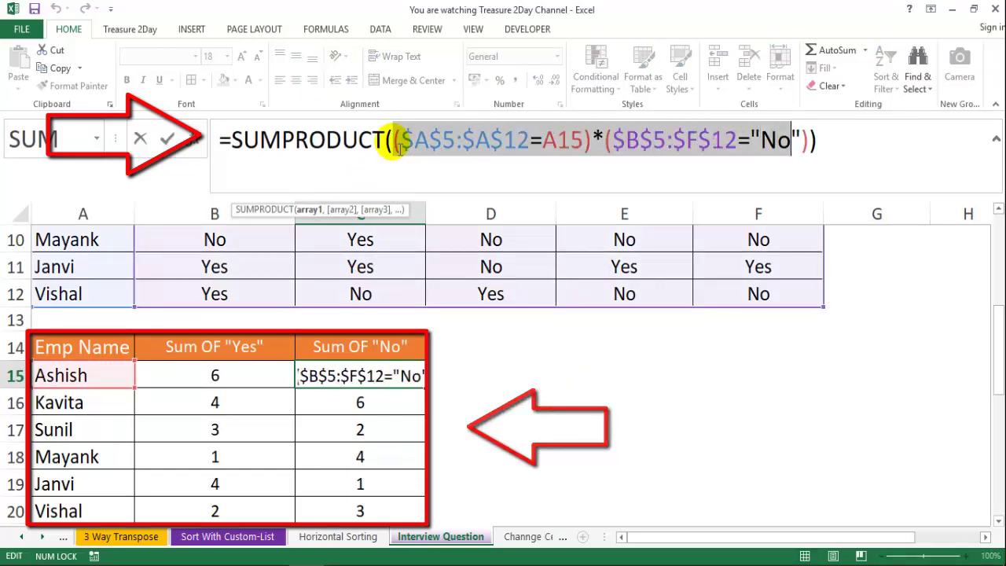
key("shift+Right")
key("shift+Right")
key("F9")
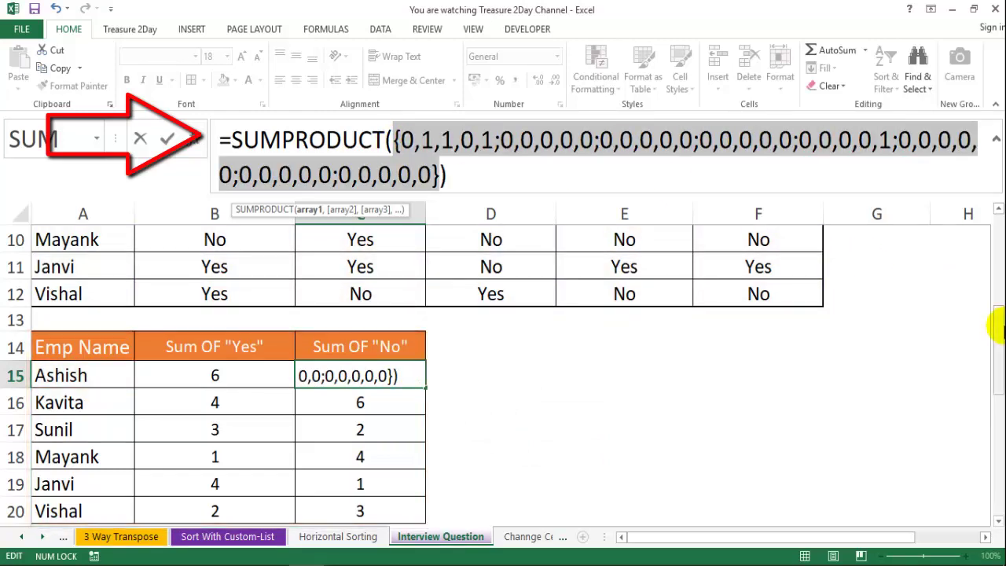
left_click_drag(1000, 326, 999, 237)
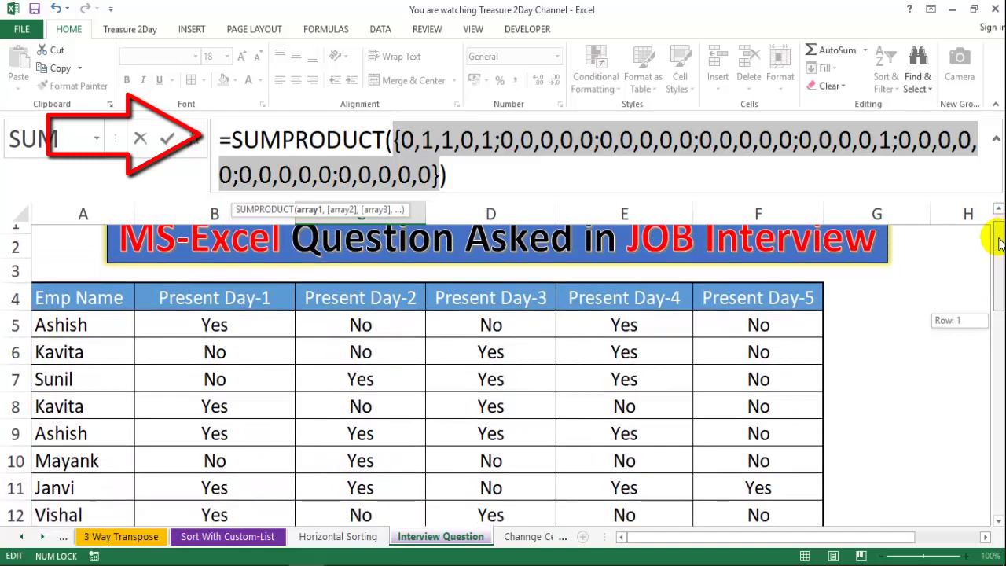
left_click_drag(1000, 237, 1000, 244)
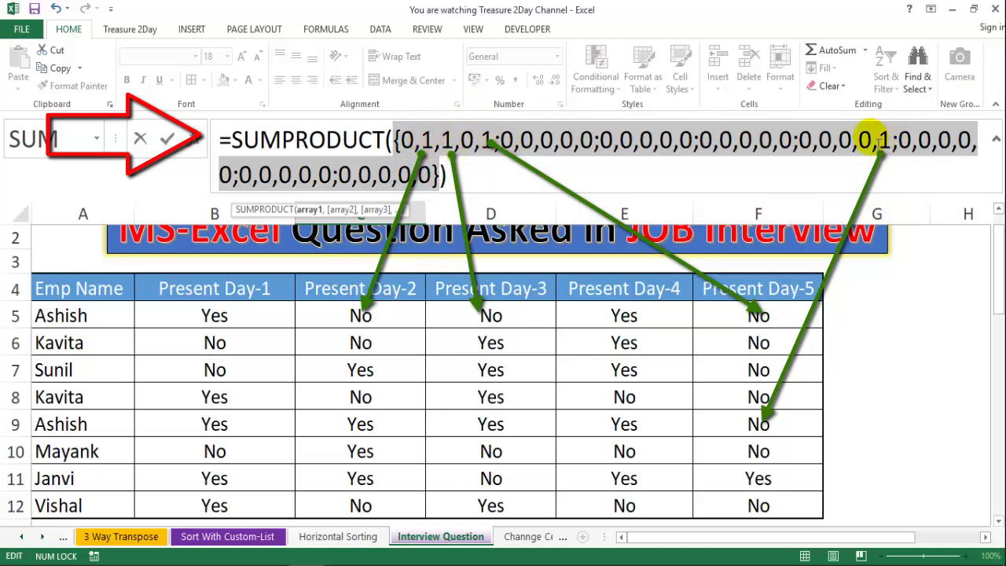
key("Return")
key("Down")
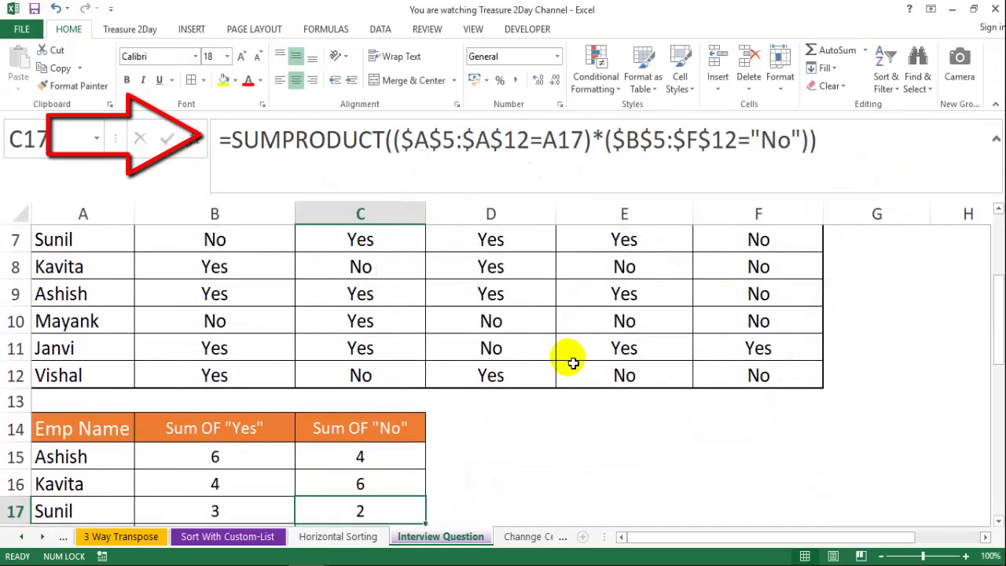
key("Up")
key("Up")
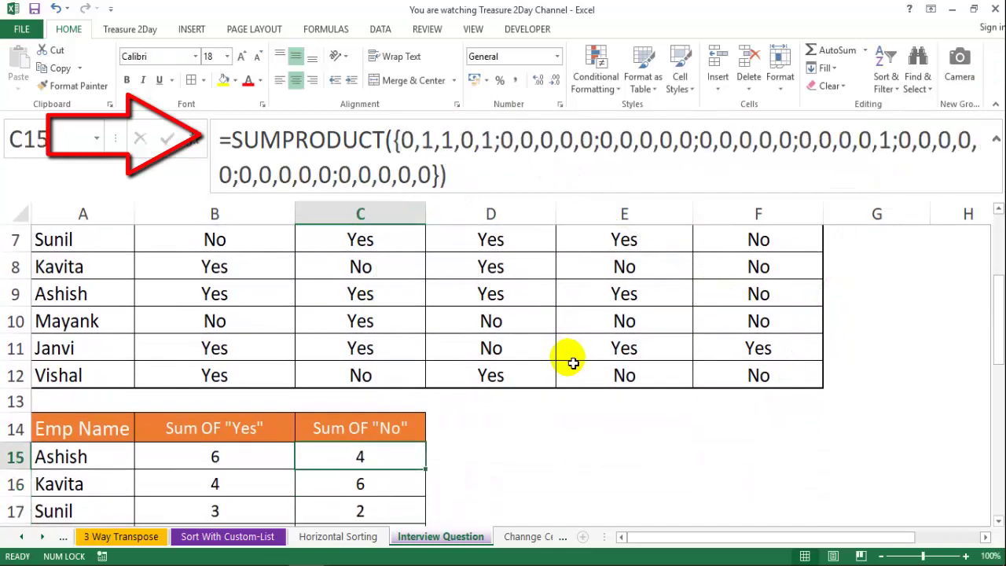
key("Down")
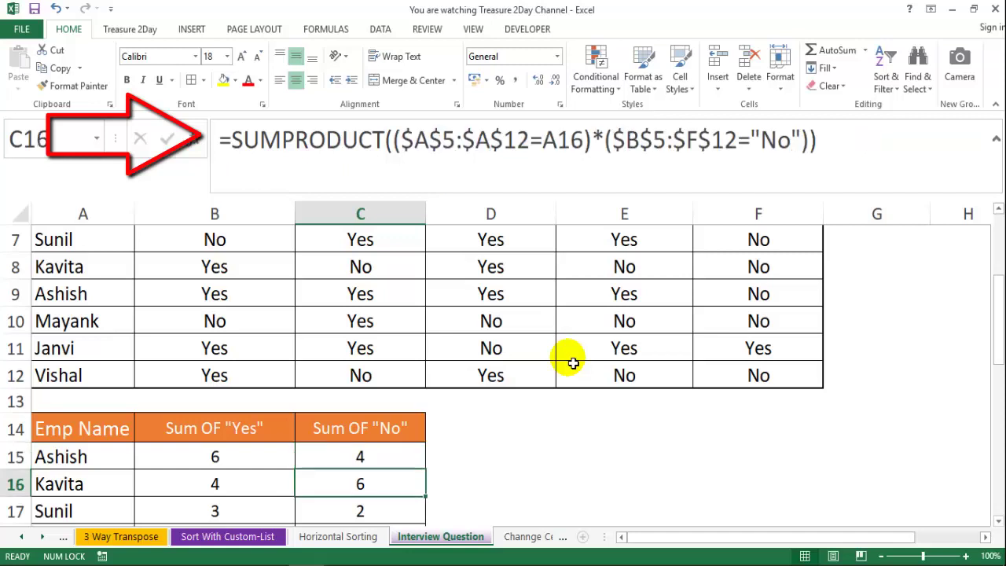
key("Left")
key("Down")
key("Down")
key("Down")
key("Down")
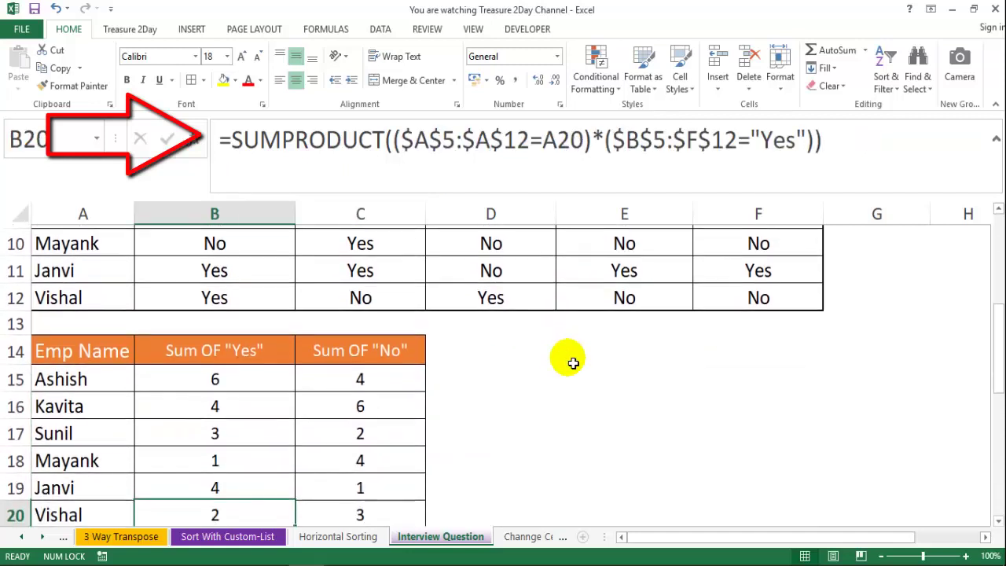
key("Down")
key("Up")
key("Up")
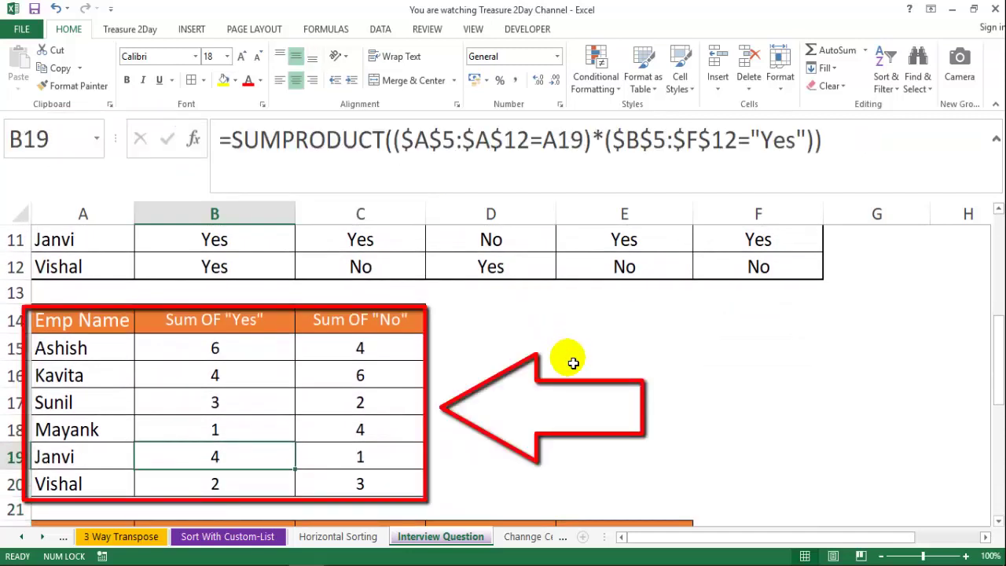
key("Up")
key("Up")
key("Up")
key("Up")
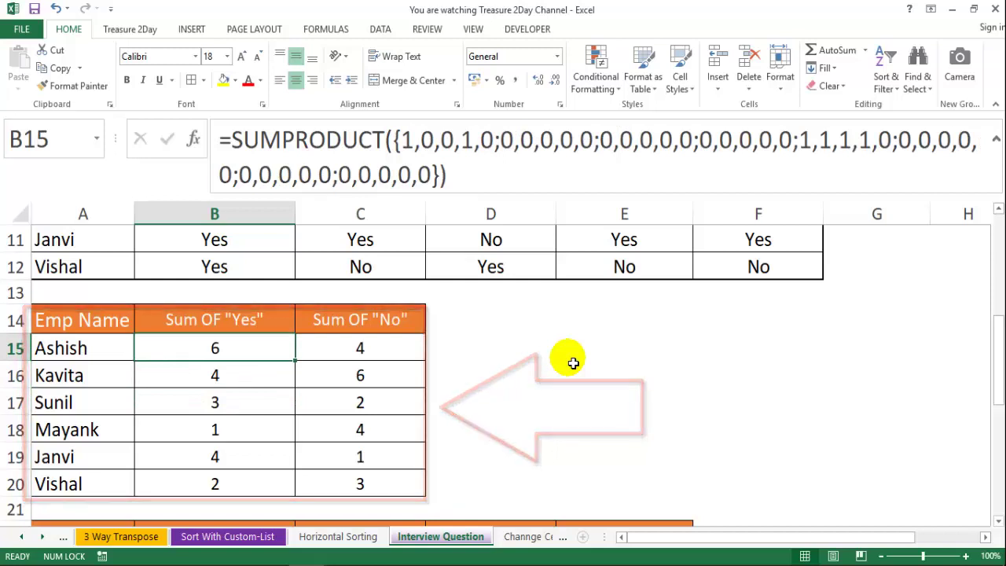
key("Up")
key("Up")
key("Up")
key("Up")
key("Down")
key("Down")
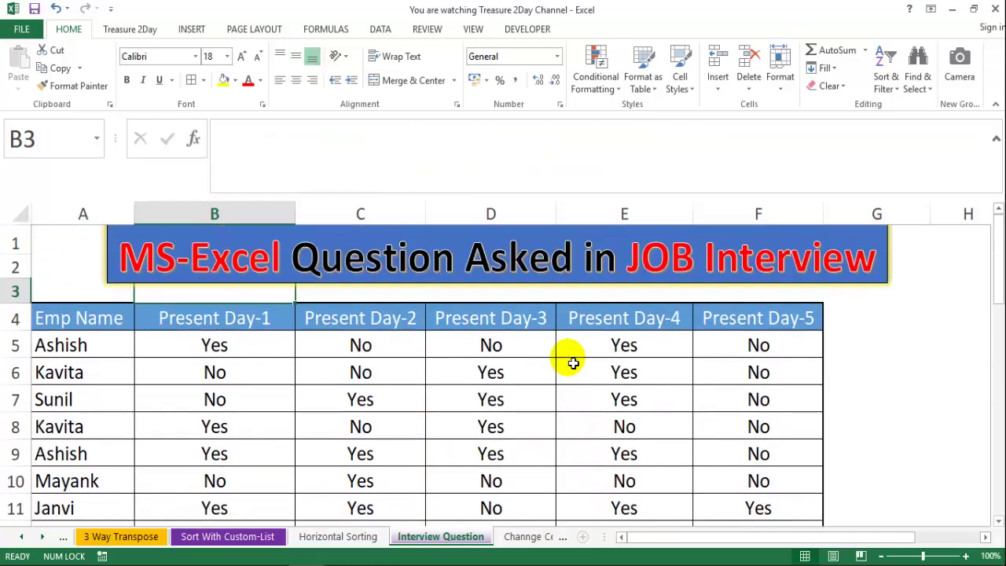